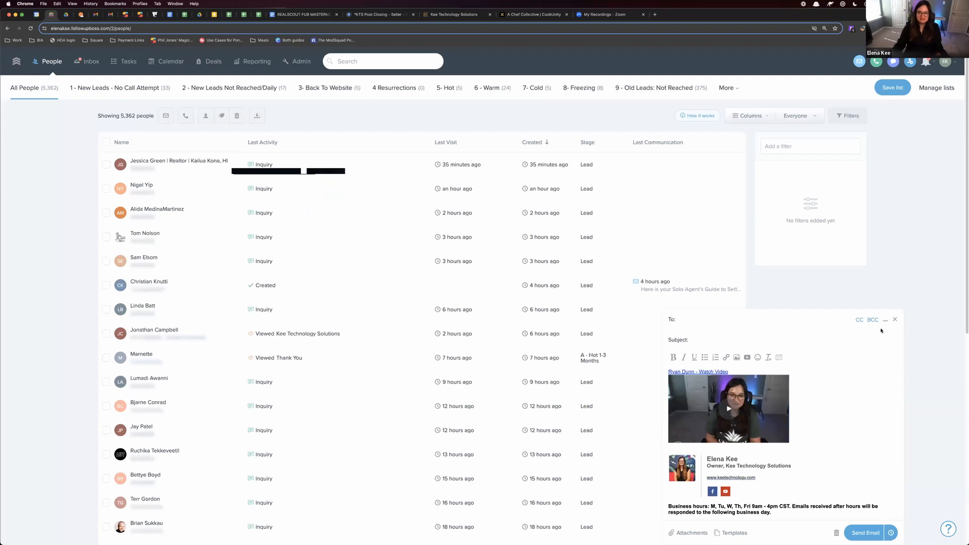
Discard the open email draft and find the anniversary field in the admin custom fields list
left_click(894, 319)
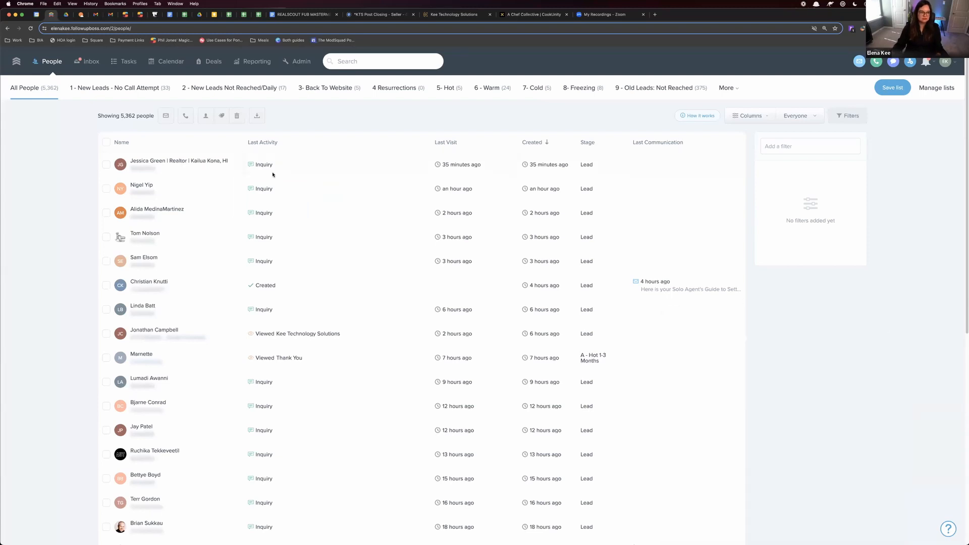
left_click(302, 63)
left_click(427, 94)
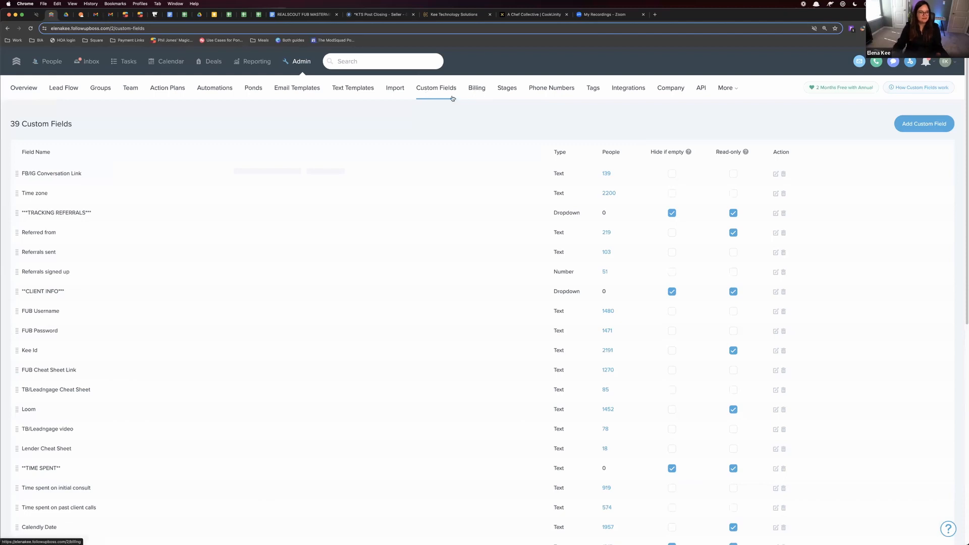
key("super+f")
type("anniversary")
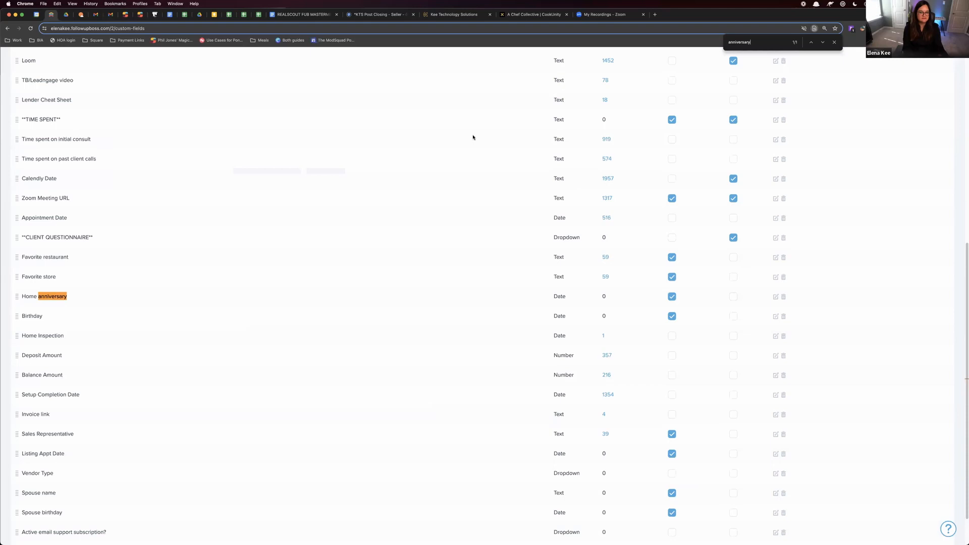
Review the settings of the Home anniversary custom field and close them with the field saved as is
left_click_drag(134, 300, 12, 297)
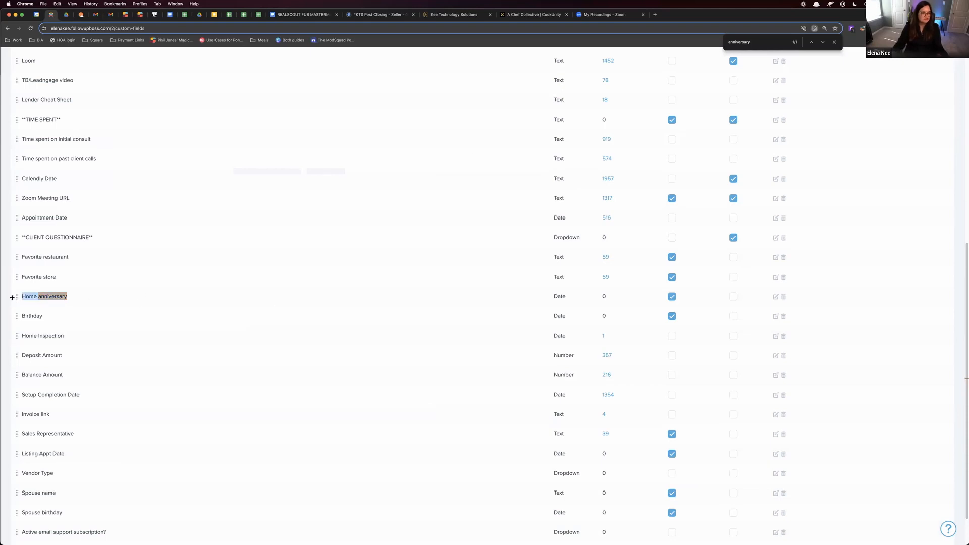
left_click(101, 300)
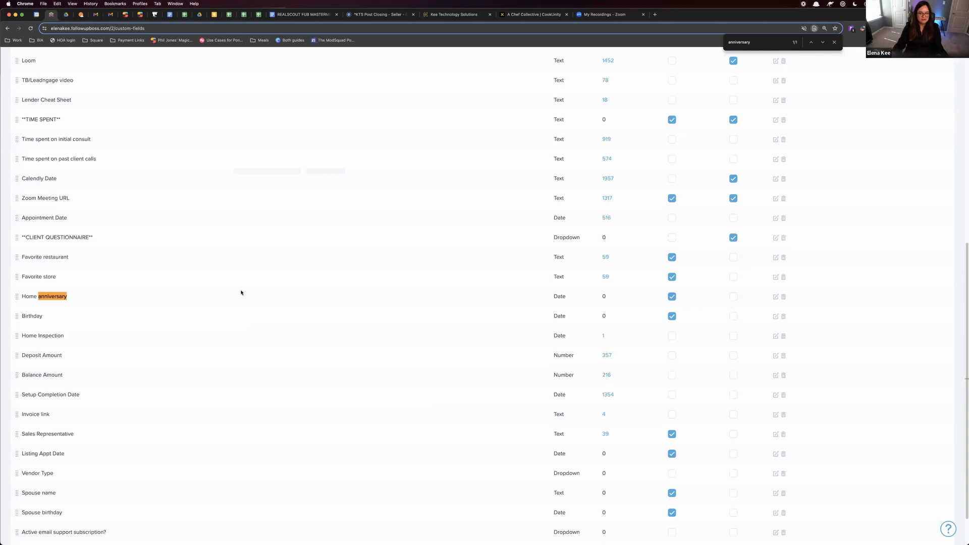
left_click_drag(94, 292, 772, 298)
left_click(774, 299)
left_click(776, 298)
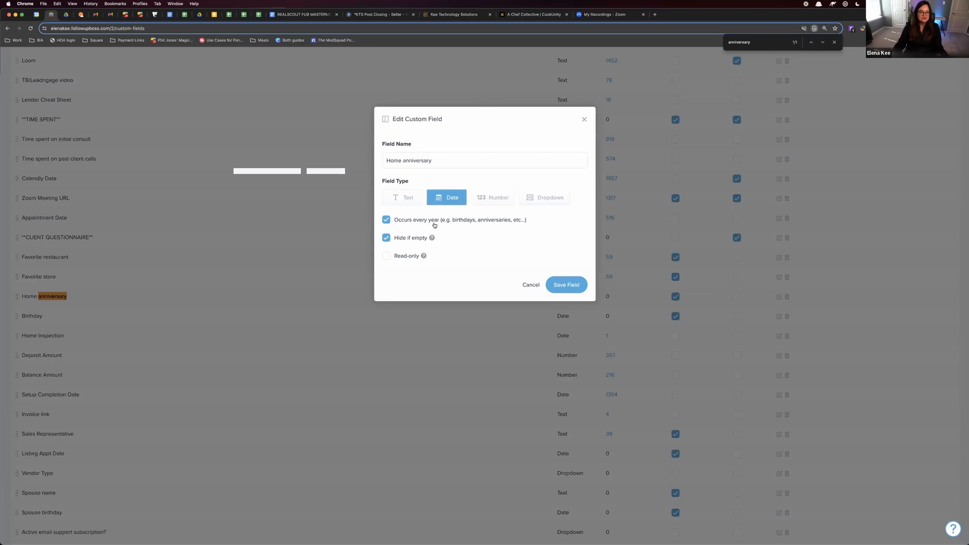
left_click(565, 285)
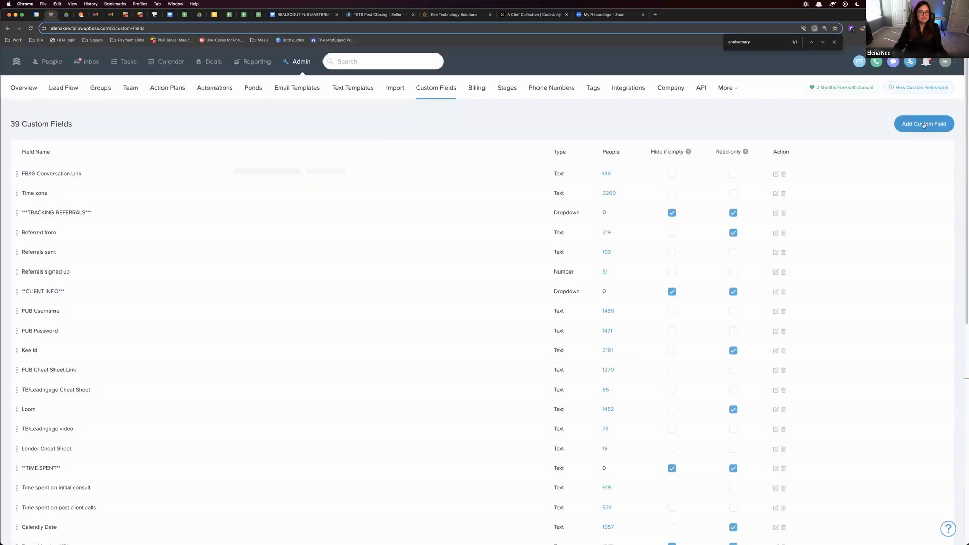
Try to add a custom date field named "Home anniversary" that occurs every year
left_click(922, 125)
type("H")
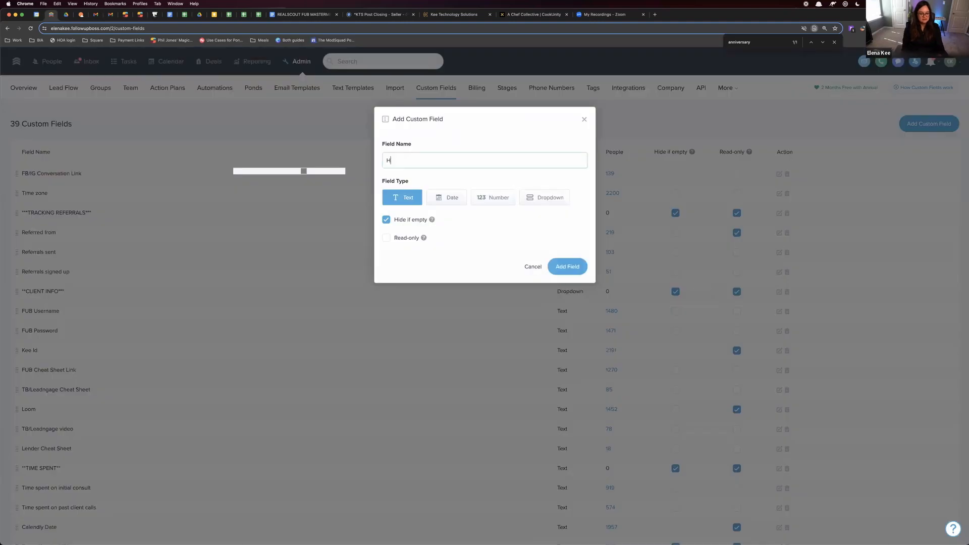
type("ome anniversary")
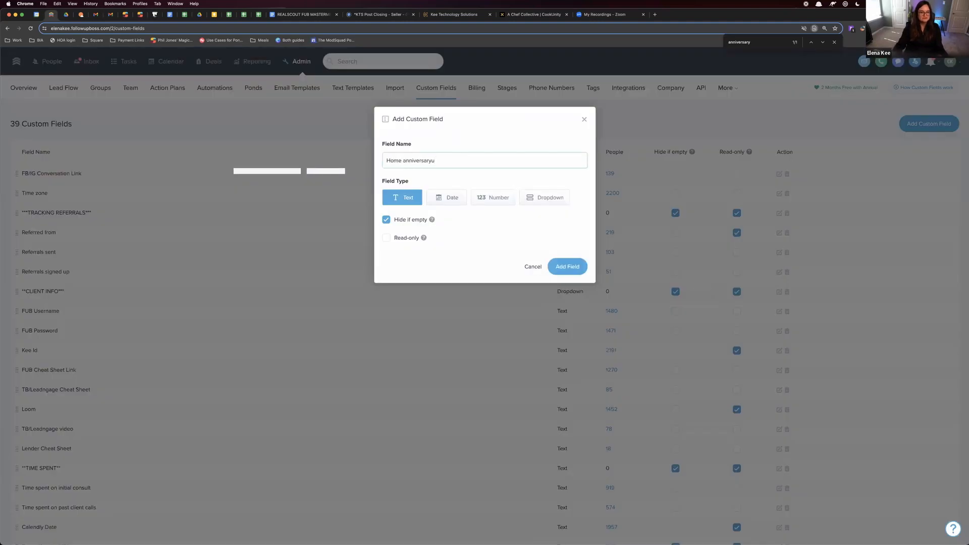
left_click(457, 200)
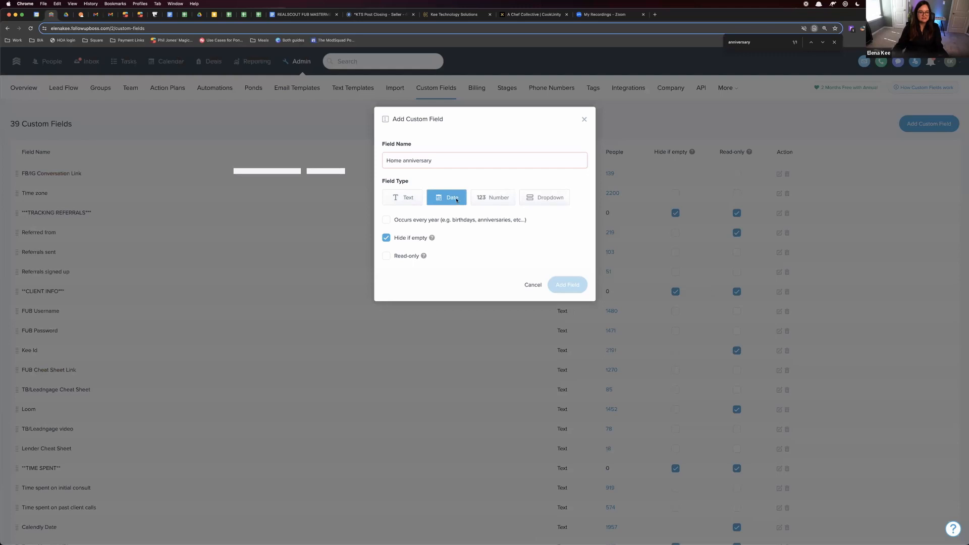
left_click(433, 220)
left_click(332, 378)
Find the Birthday custom field, examine its type and yearly recurrence settings, and close them
key("super+f")
type("birthday")
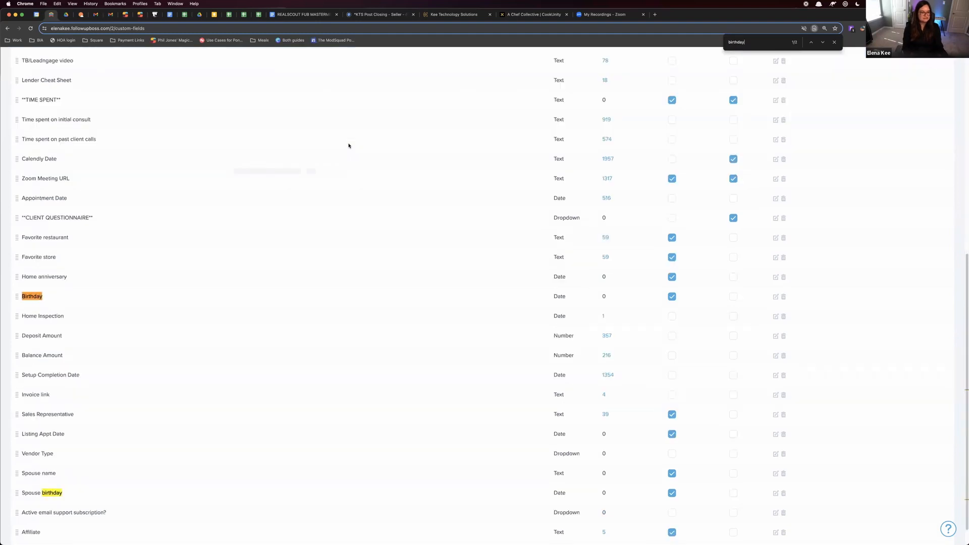
left_click_drag(47, 296, 22, 294)
left_click(776, 296)
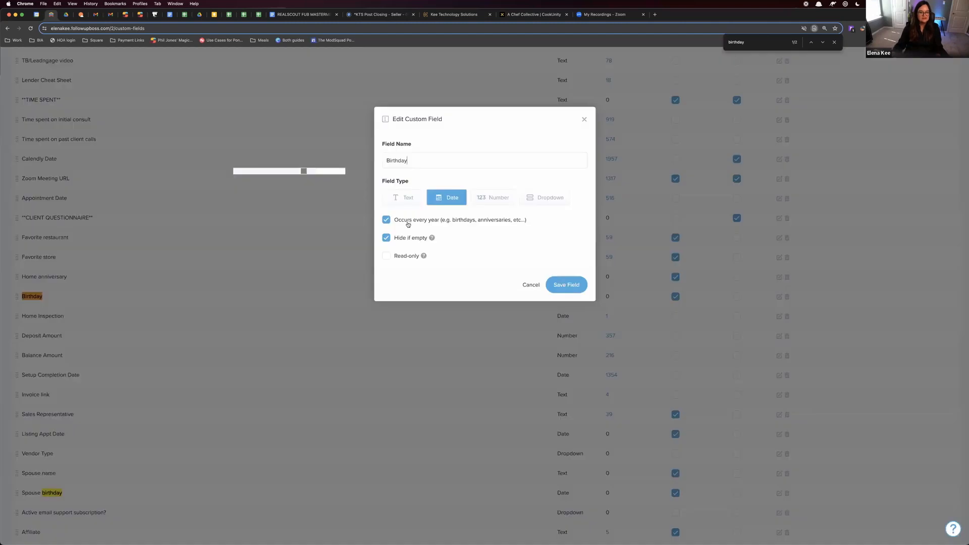
left_click(186, 334)
Locate the Spouse birthday custom field, examine its settings, and close them
scroll(196, 330, "down", 1)
left_click_drag(26, 479, 88, 483)
scroll(116, 447, "down", 1)
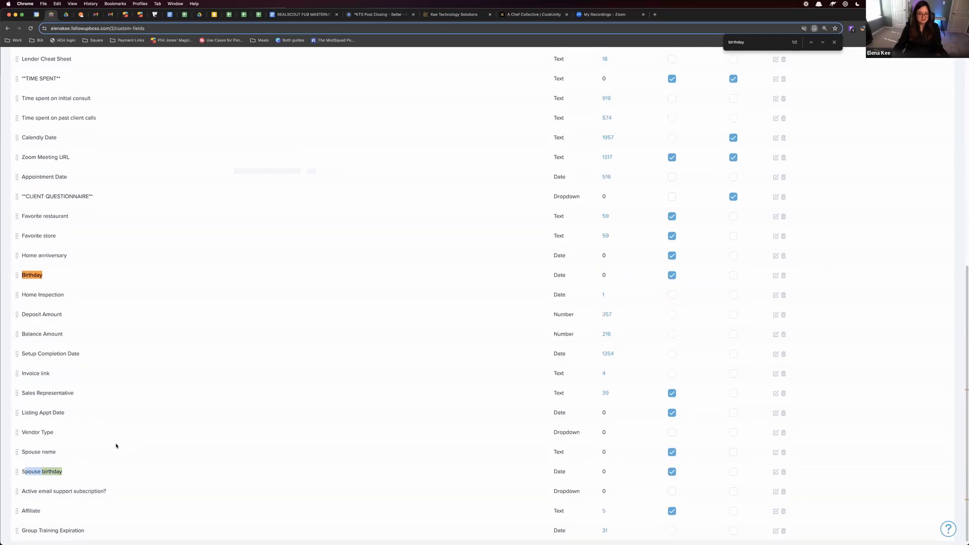
left_click(84, 462)
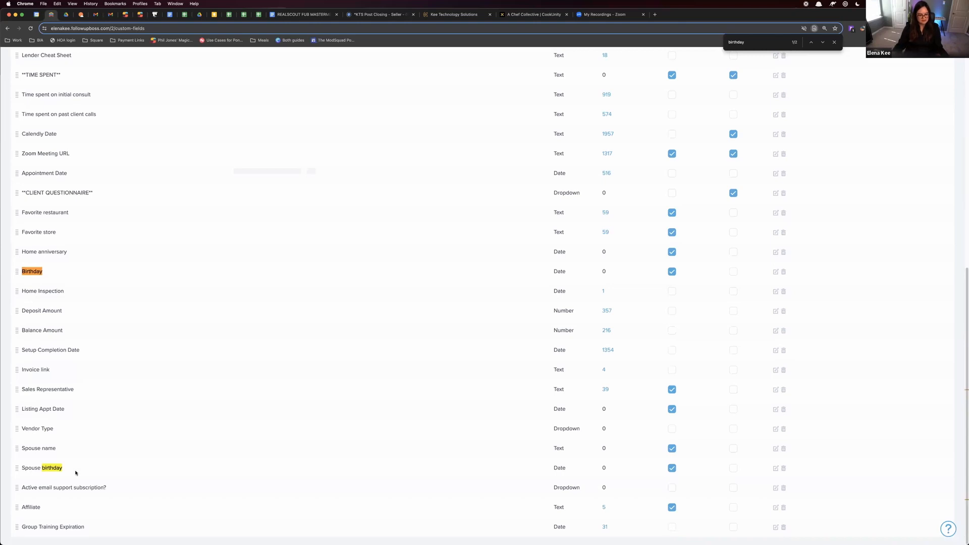
left_click(775, 468)
left_click(259, 373)
scroll(247, 398, "up", 8)
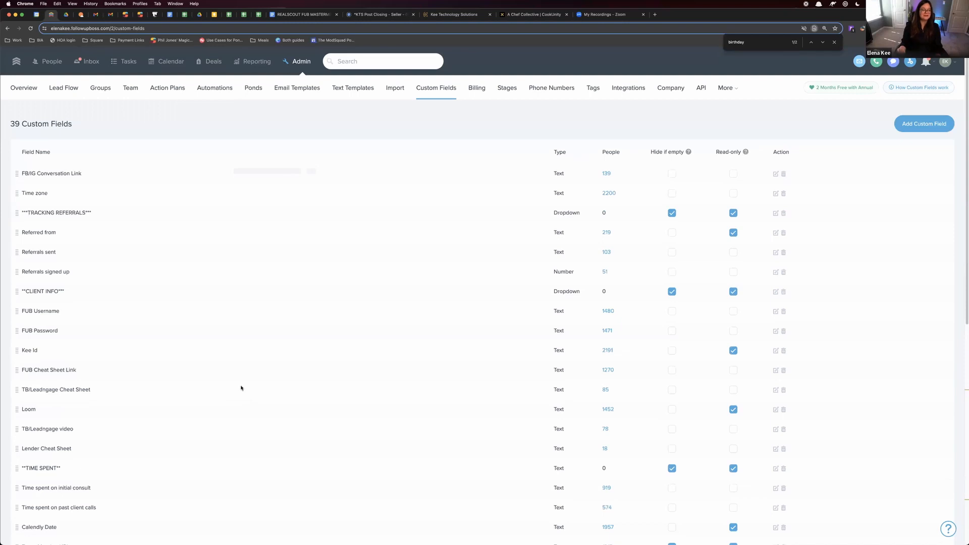
Filter the people list to contacts whose Birthday is in the next 7 days
left_click(57, 65)
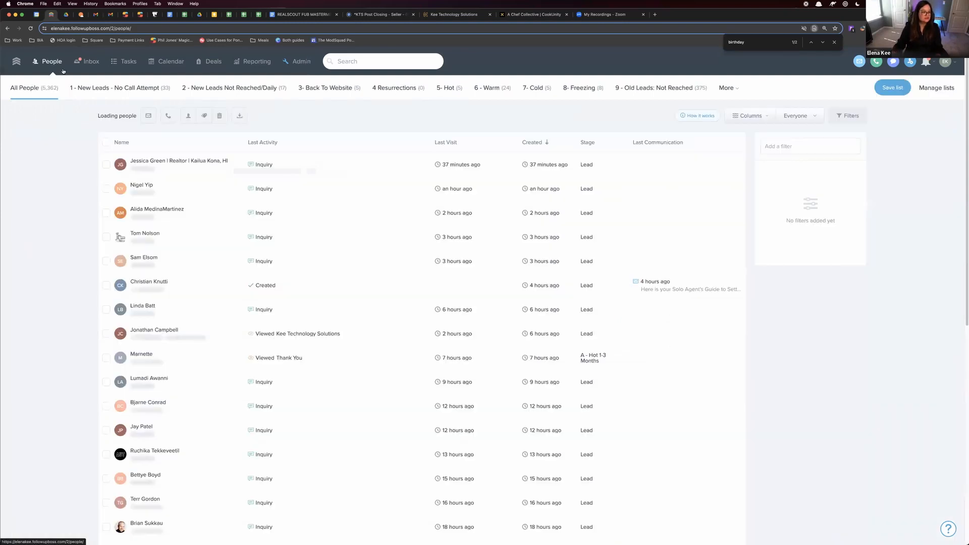
left_click(833, 147)
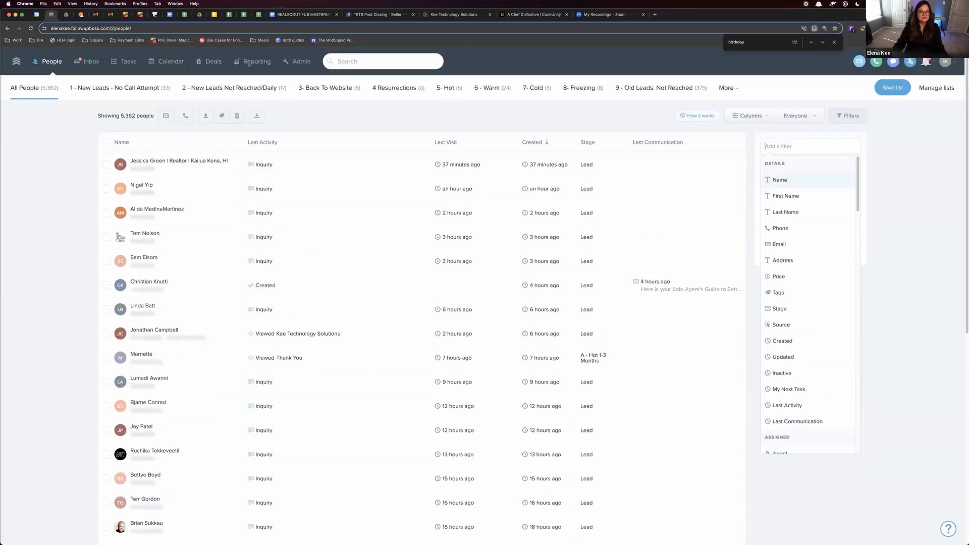
left_click(895, 151)
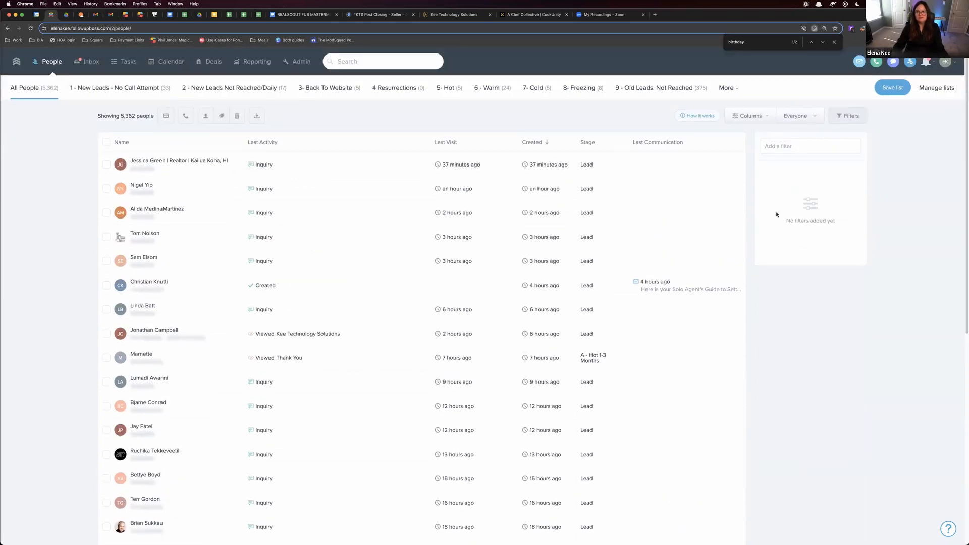
left_click(848, 117)
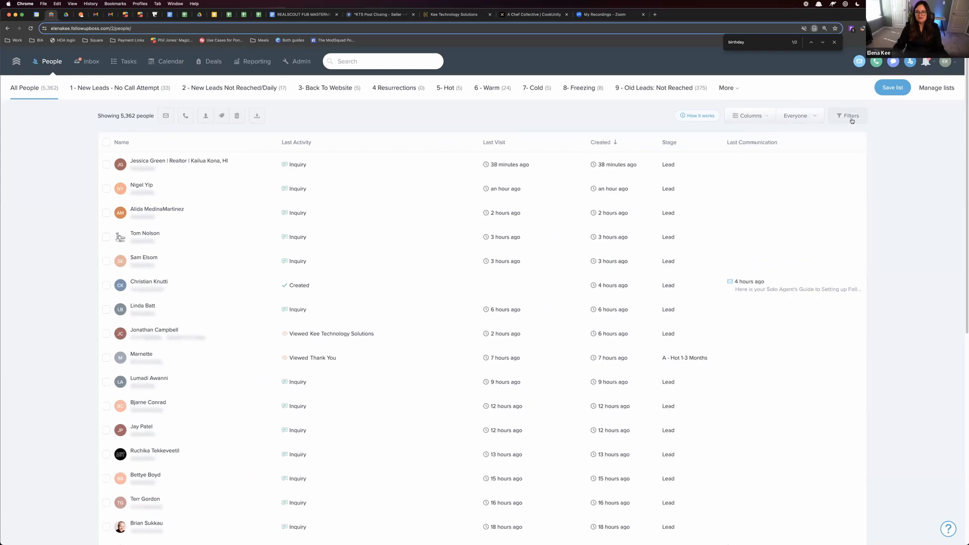
left_click(849, 118)
left_click(836, 148)
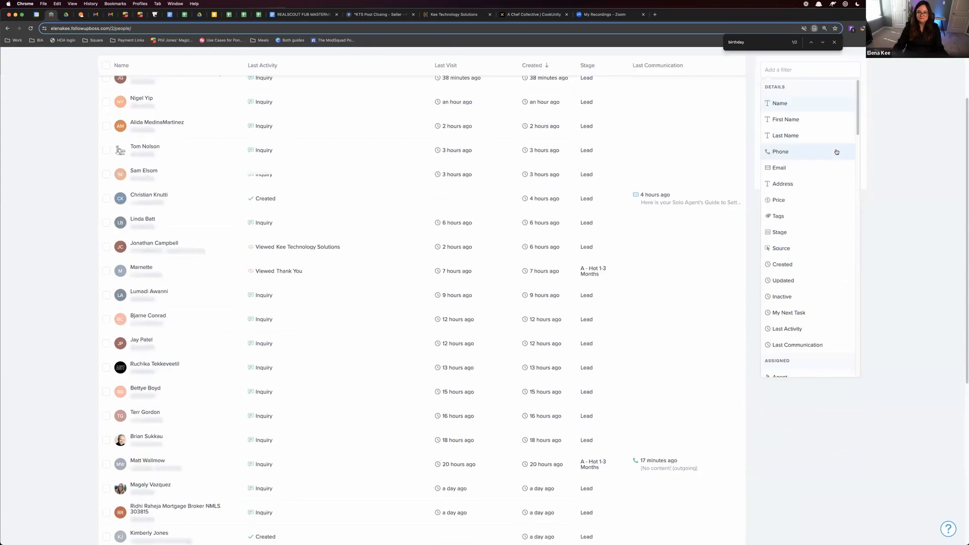
type("birthday")
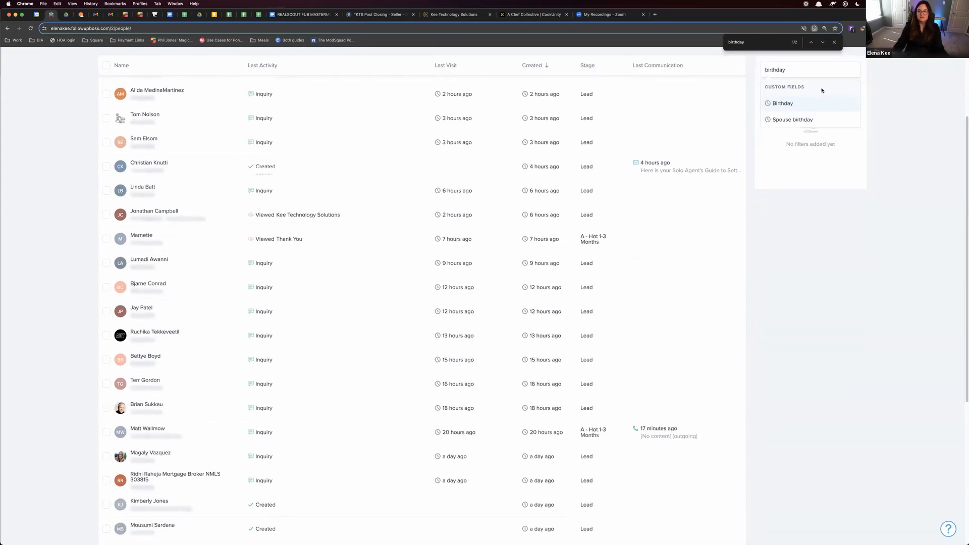
left_click(819, 105)
left_click(787, 202)
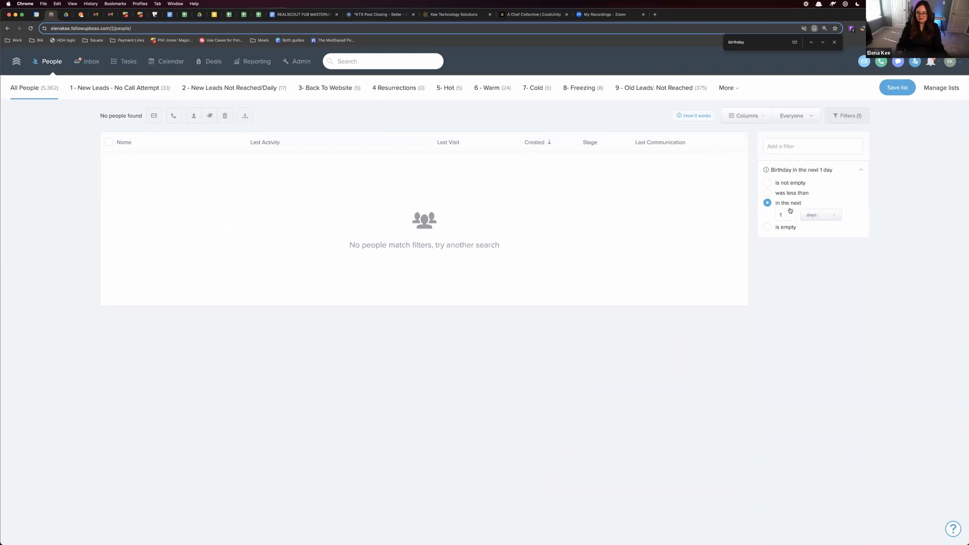
type("7")
Start saving the filtered people as a list named "Primary Bday < 7 Days", and cancel it
left_click(897, 88)
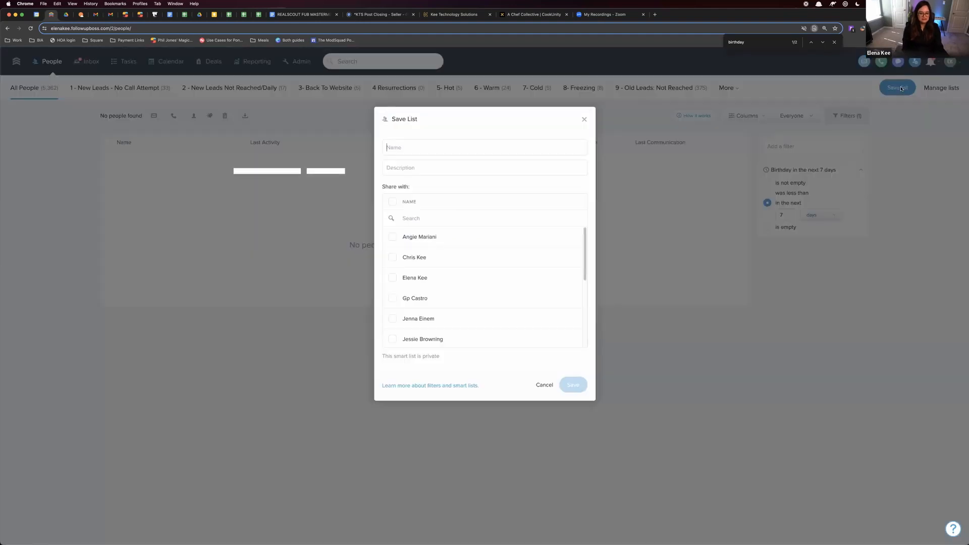
type("Primary Bday")
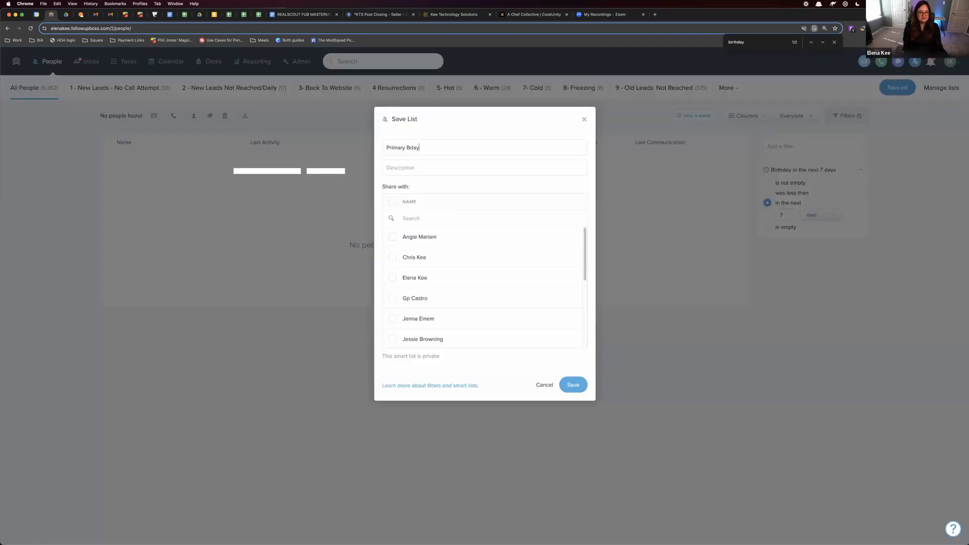
type(" < 7 Days")
left_click(671, 267)
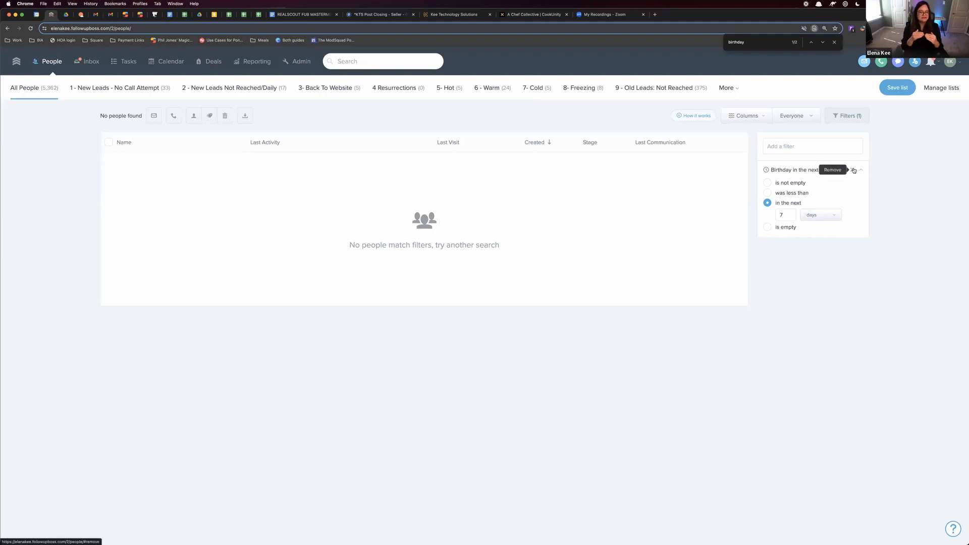
Add a Spouse birthday filter to the people list set to in the next 7 days
left_click(833, 147)
type("spouse")
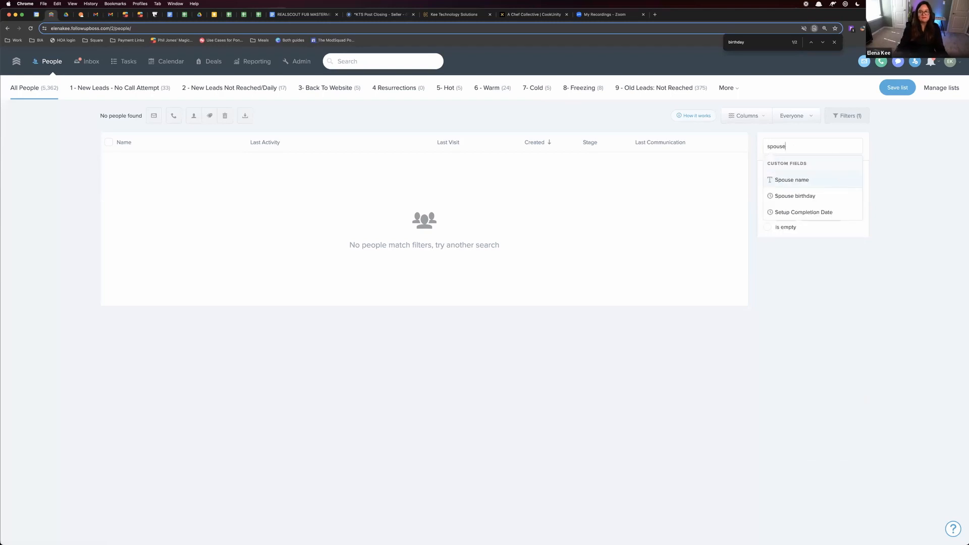
left_click(845, 198)
left_click_drag(791, 227, 771, 219)
double_click(781, 215)
type("7")
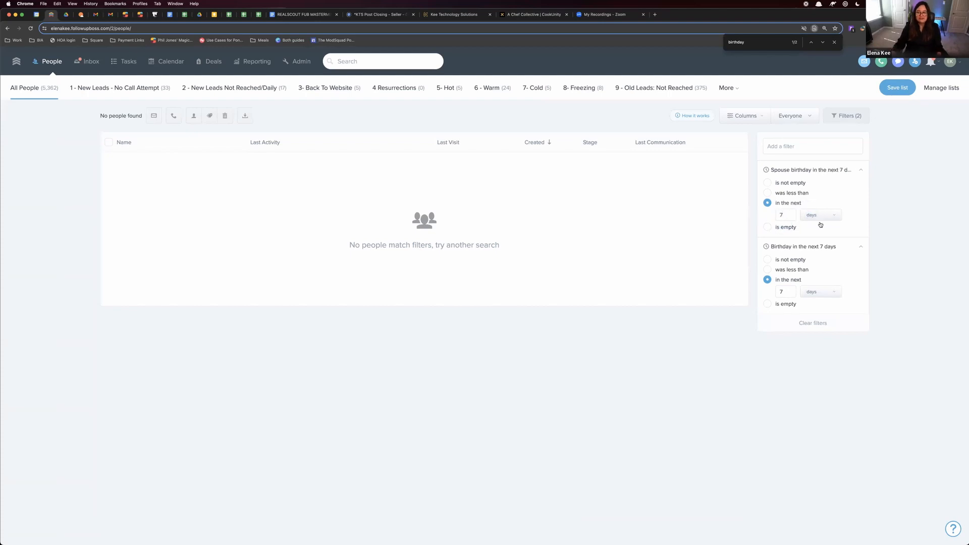
Replace both birthday filters with a Home anniversary filter set to in the next 7 days
left_click(851, 247)
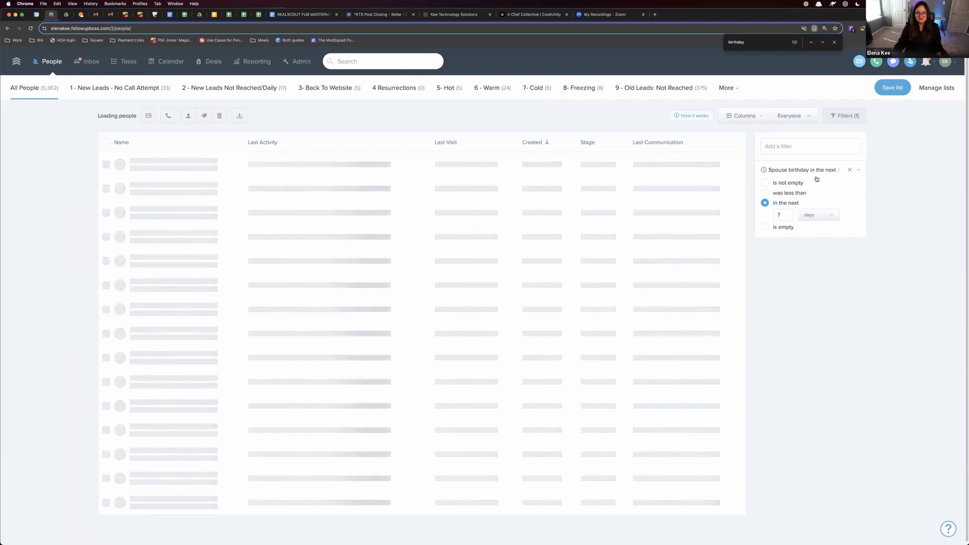
left_click(851, 171)
left_click(830, 148)
scroll(828, 146, "down", 4)
type("home")
left_click(814, 105)
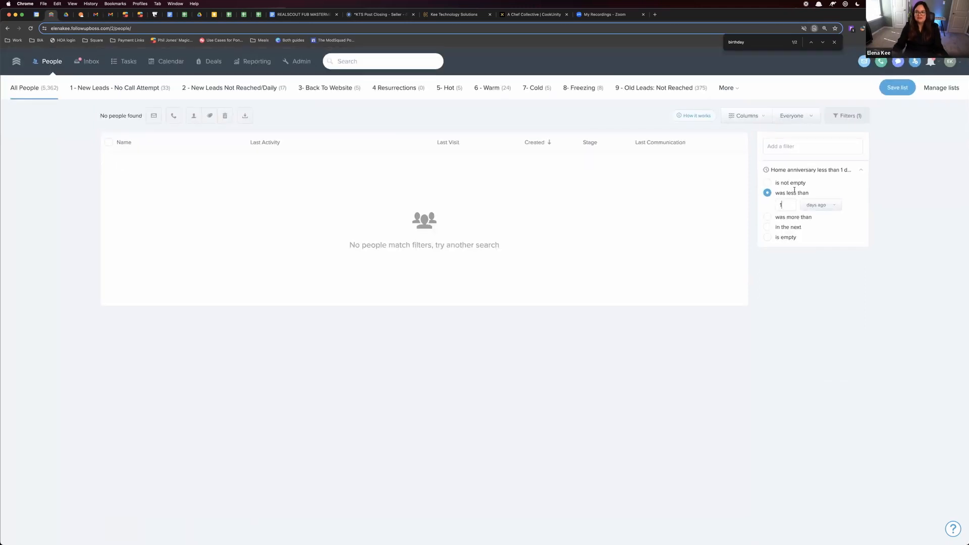
left_click(788, 224)
key("BackSpace")
type("7")
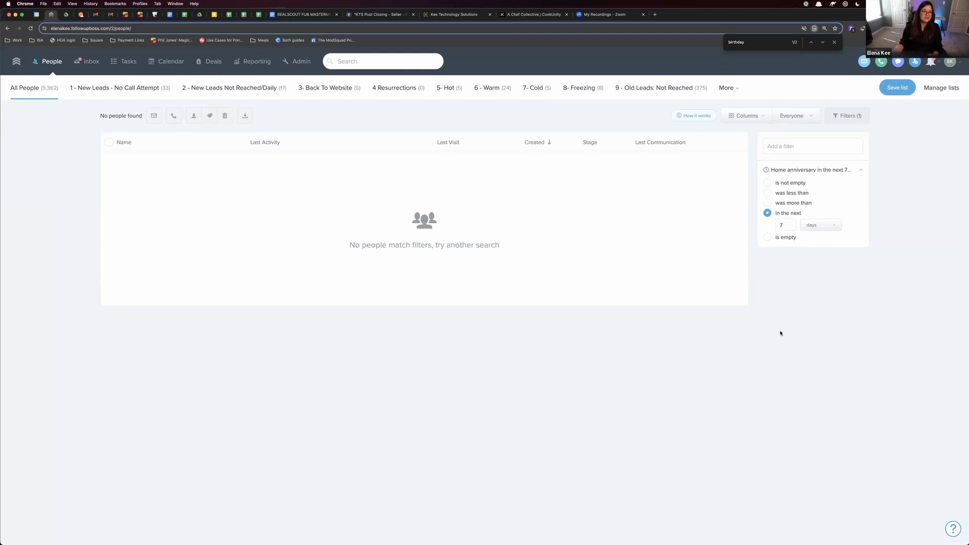
Create a new automation in the admin settings and name it "Bday Primary Contact"
left_click(296, 66)
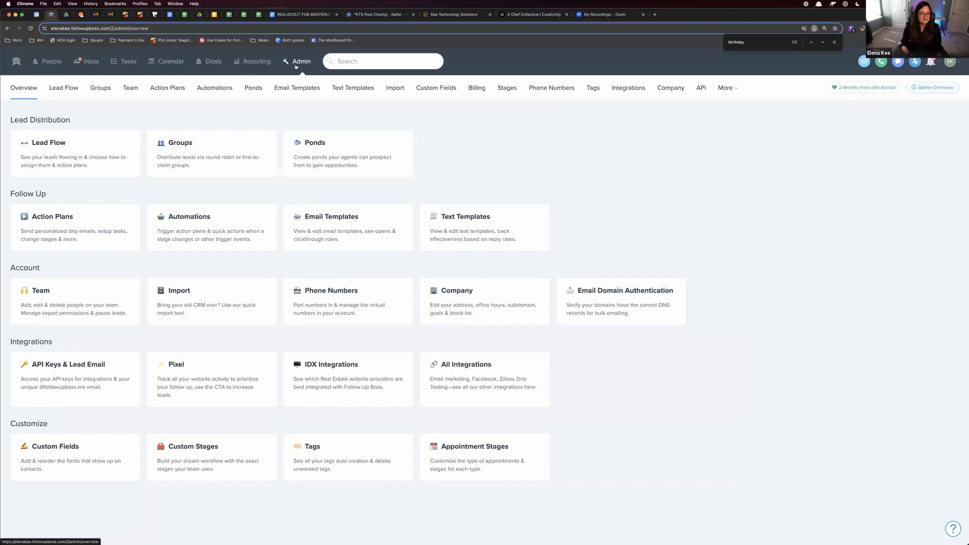
left_click(228, 99)
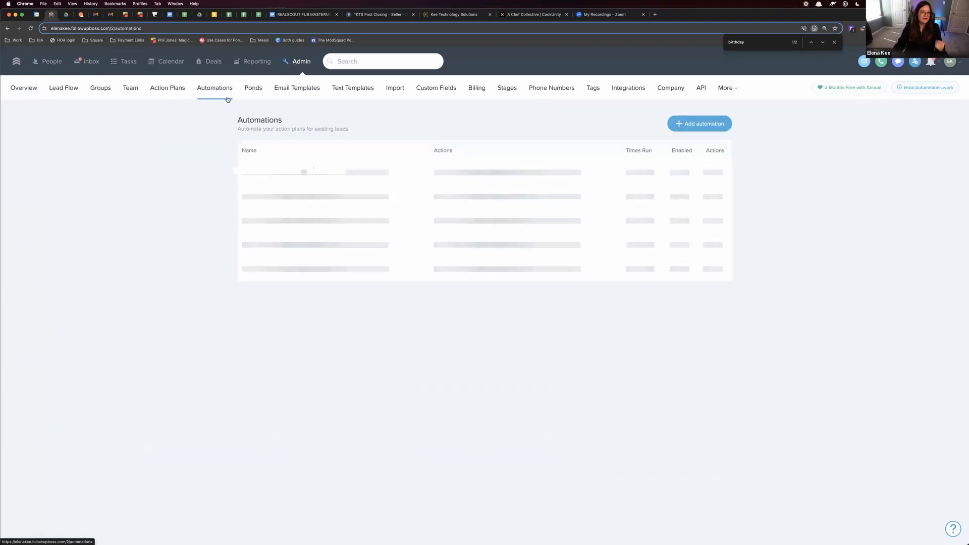
left_click(701, 126)
left_click(348, 123)
type("Bday Primary Cont")
key("Return")
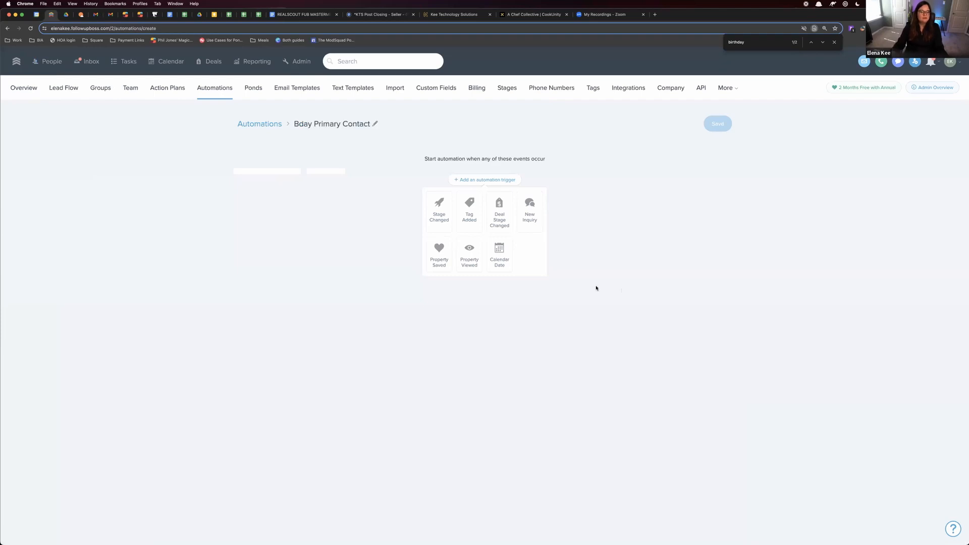
Add a calendar date trigger for Birthday to the automation, leaving the number of days empty
left_click(501, 260)
type("birth")
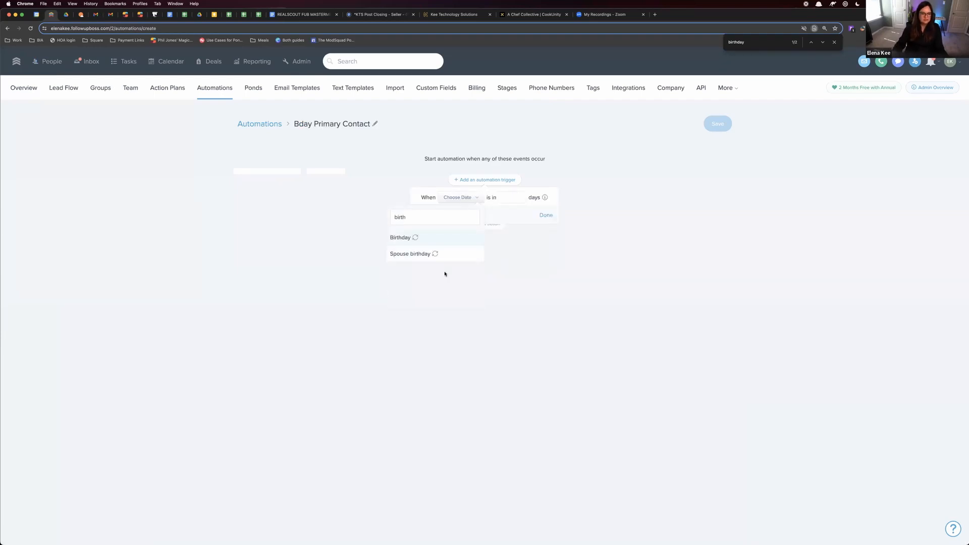
left_click(433, 239)
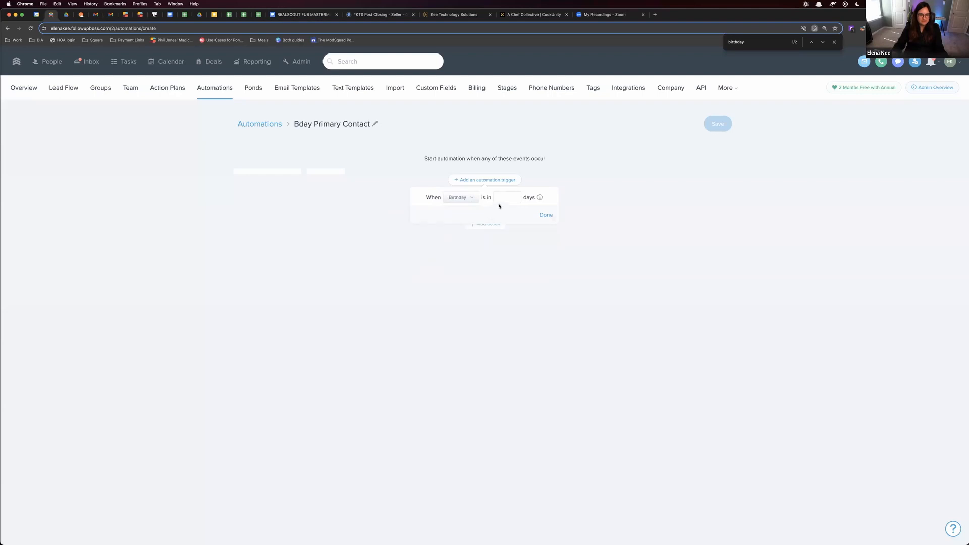
left_click(541, 214)
Add an automation action that starts the *KTS Happy Birthday action plan
left_click(494, 253)
left_click(513, 279)
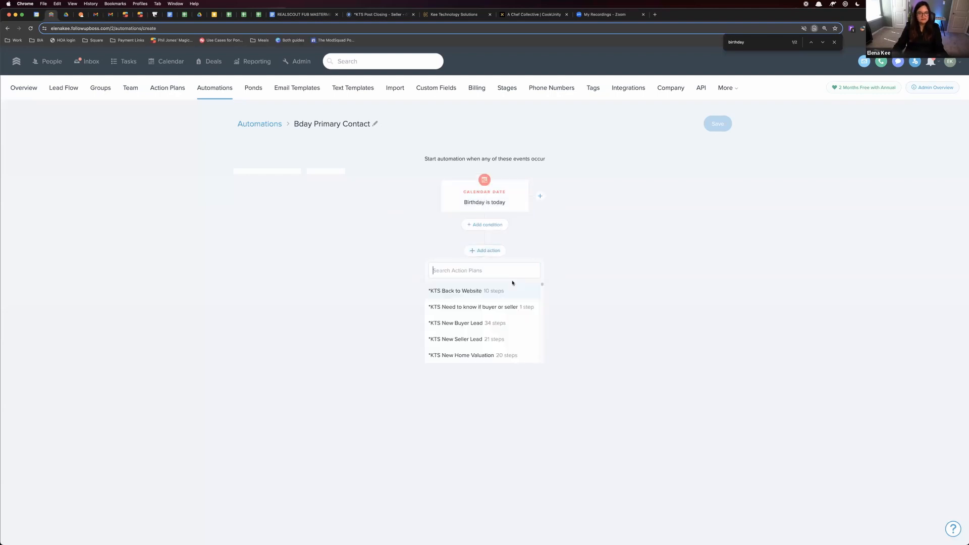
type("irthday")
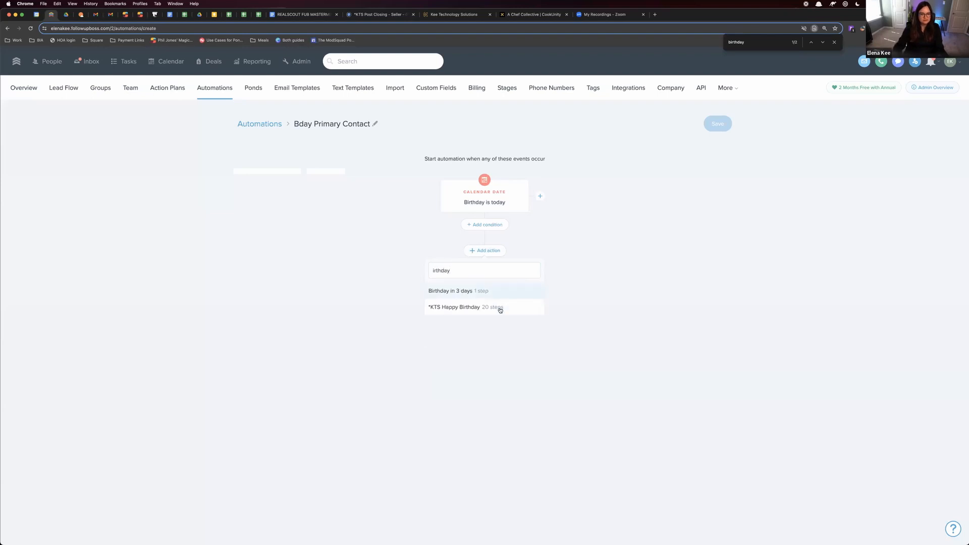
left_click(503, 306)
left_click(485, 267)
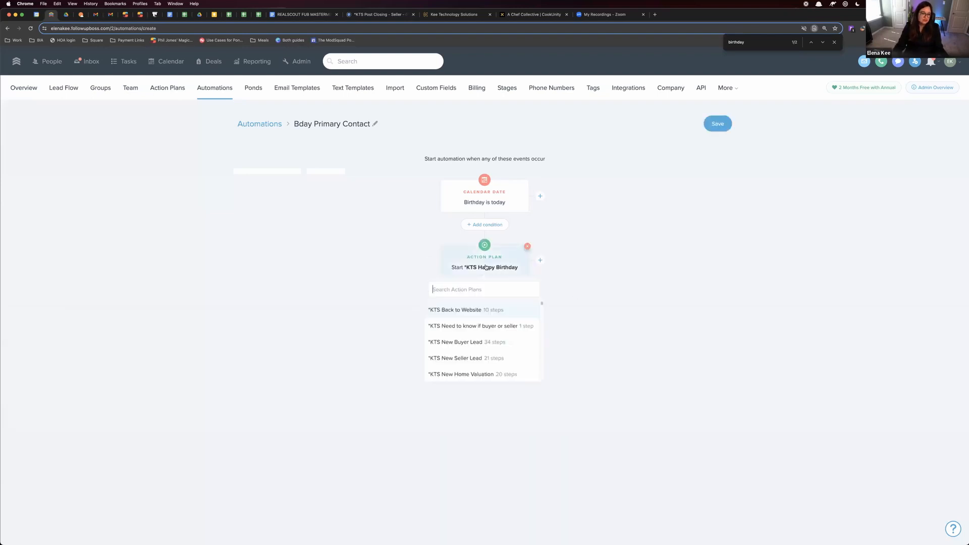
left_click(636, 234)
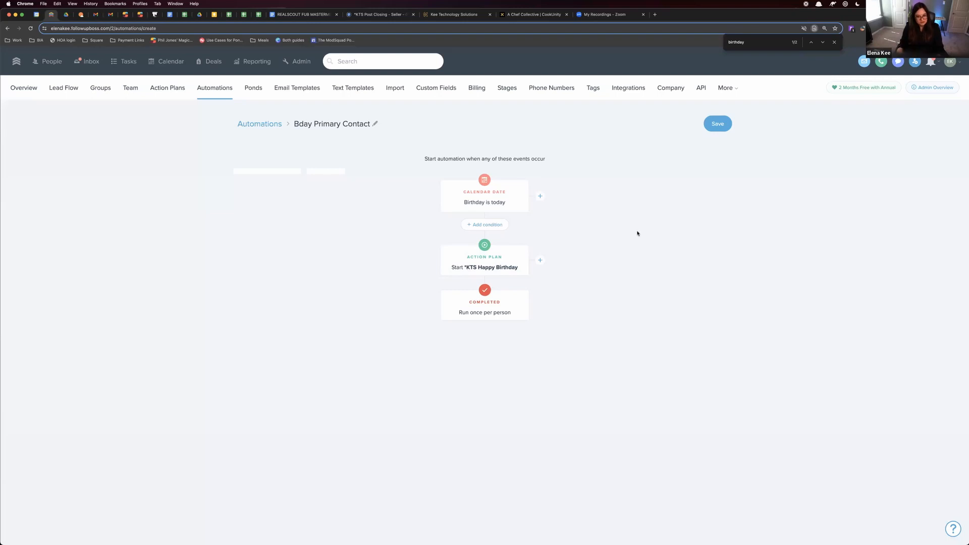
mouse_move(516, 269)
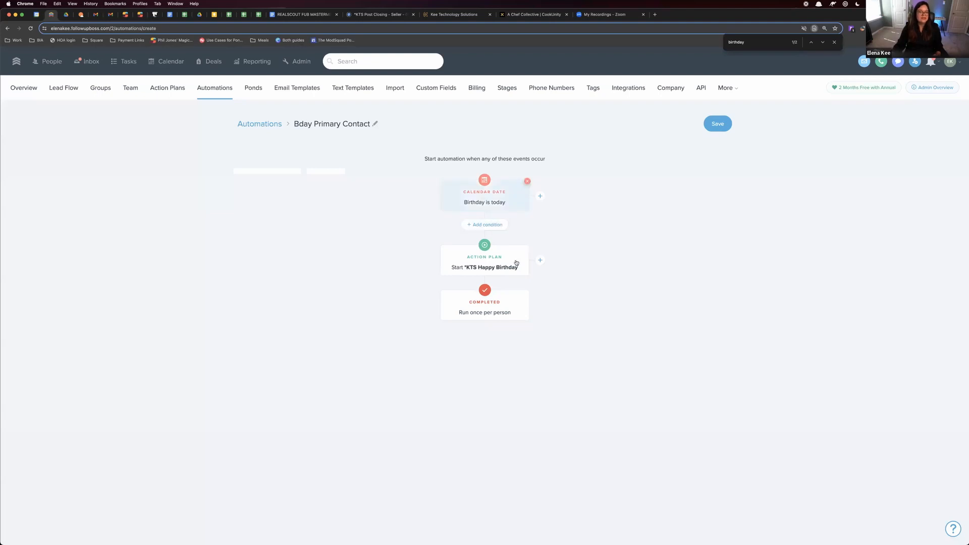
left_click(716, 127)
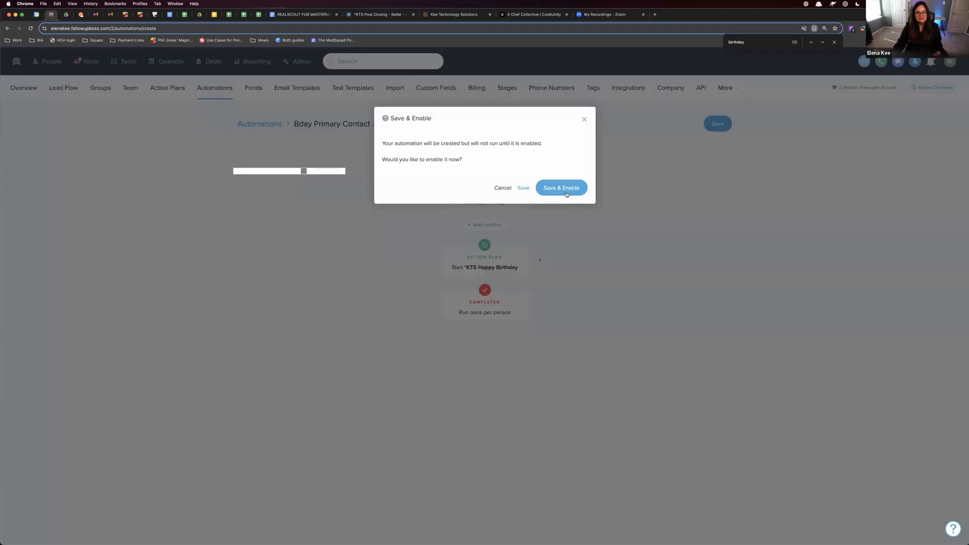
left_click(584, 121)
Replace the automation's Birthday trigger with a calendar date trigger for Spouse birthday, leaving the number of days empty
left_click(497, 201)
left_click(460, 224)
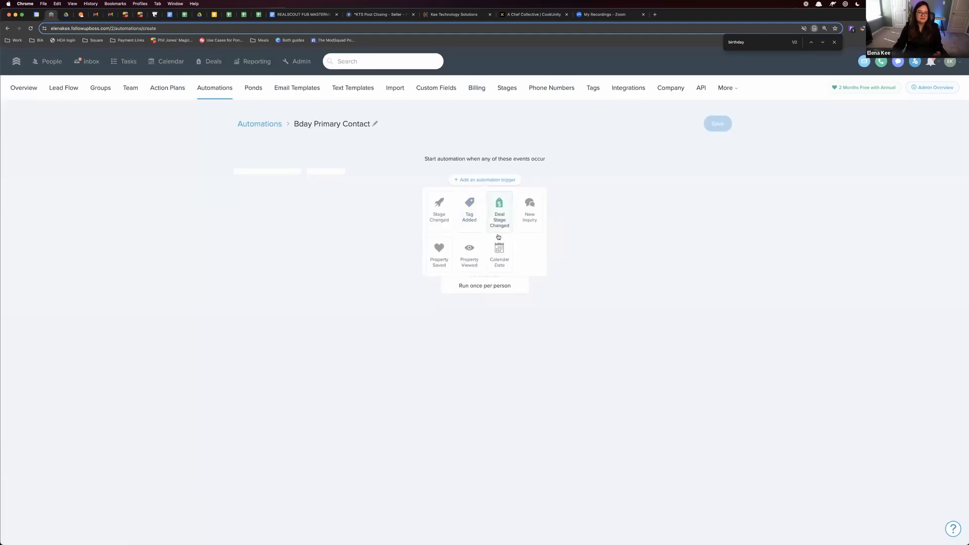
left_click(499, 251)
type("spouse")
left_click(464, 237)
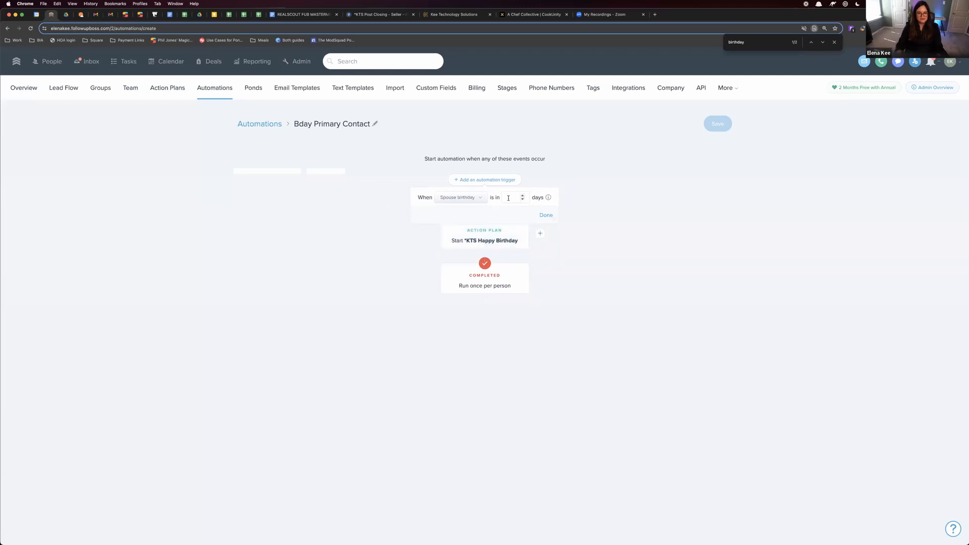
left_click(545, 215)
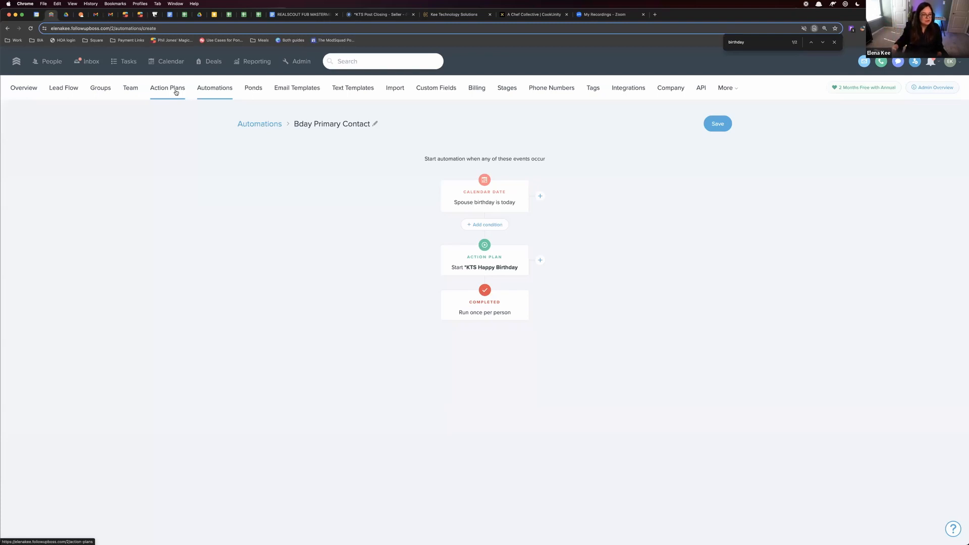
Open the *KTS Happy Birthday action plan, include all email addresses for its email steps, and save it
left_click(176, 93)
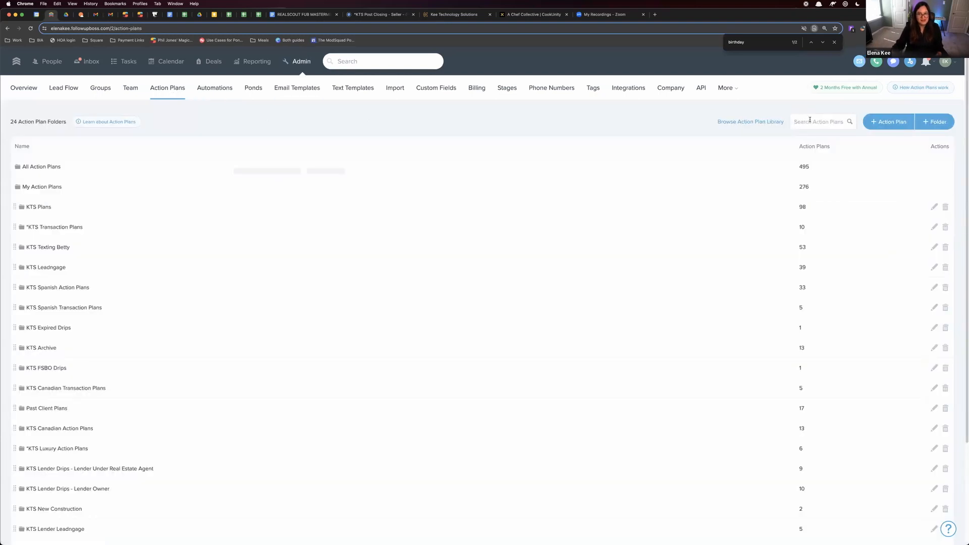
type("happy bir")
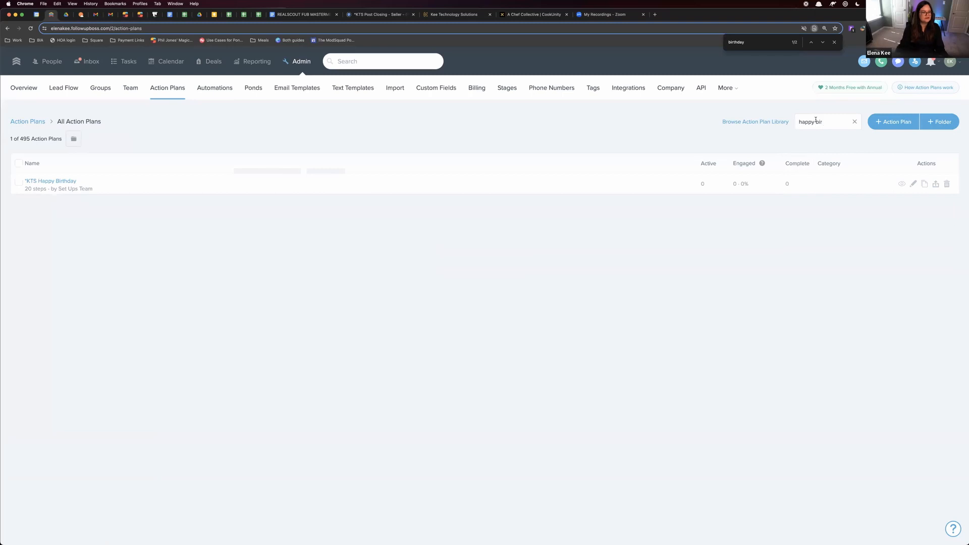
left_click(61, 181)
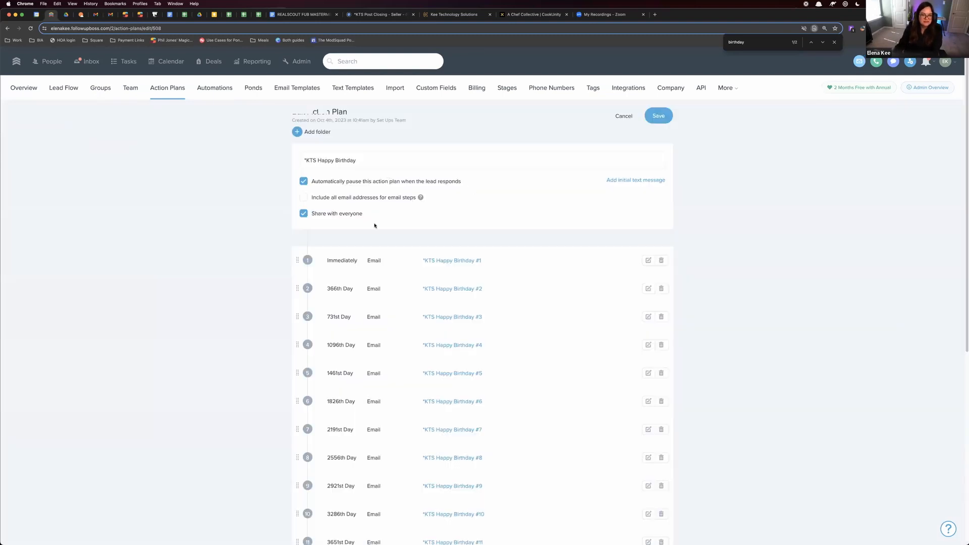
left_click(373, 199)
left_click(665, 116)
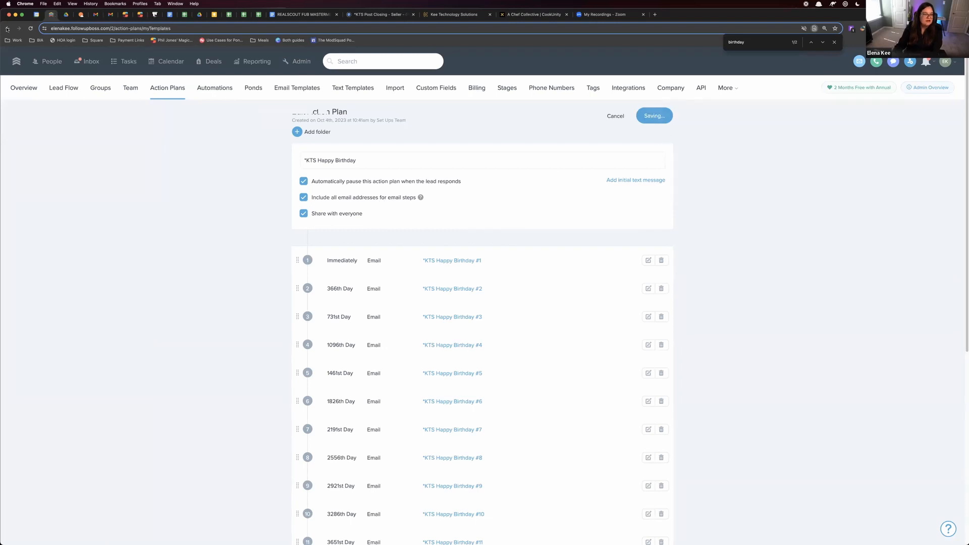
Turn off automatic pausing of the action plan when the lead responds, and save the plan
scroll(508, 212, "down", 1)
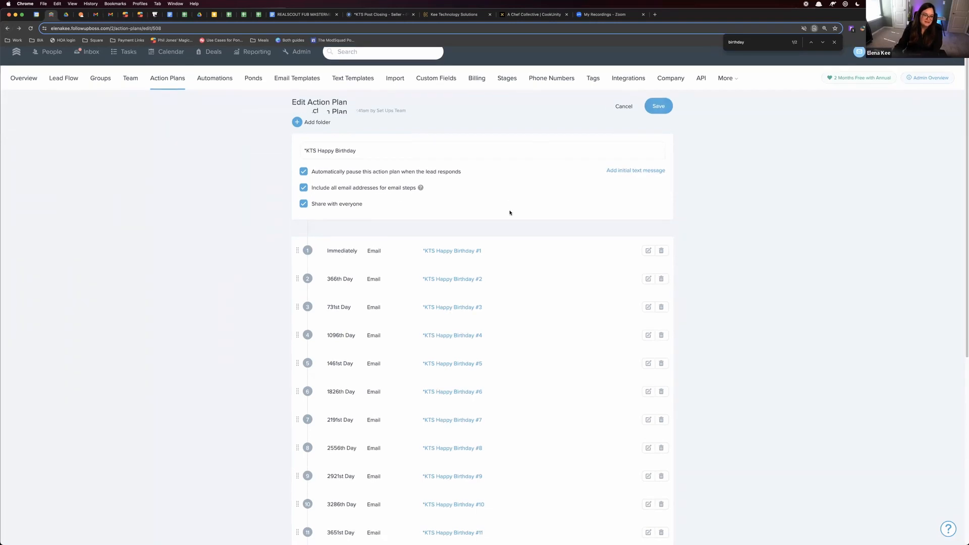
scroll(510, 211, "down", 1)
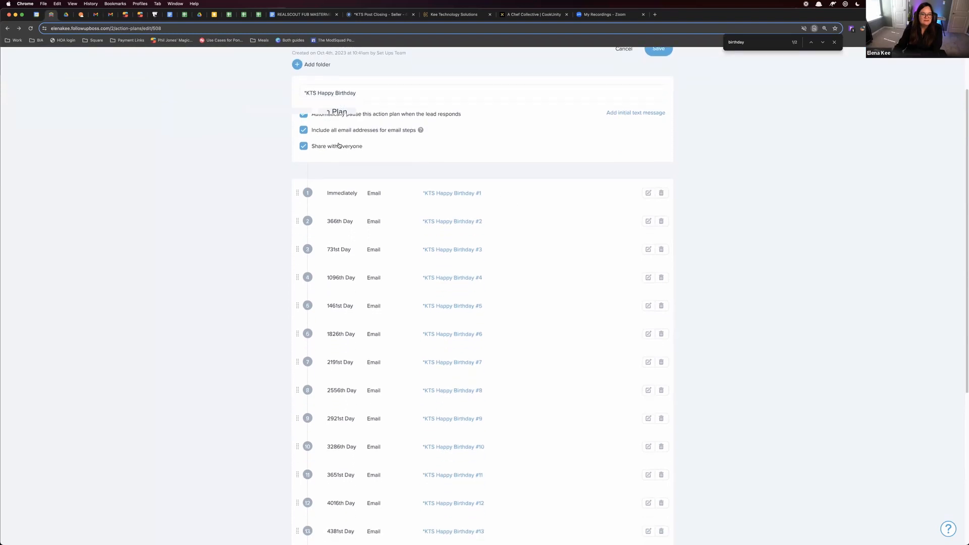
left_click(330, 151)
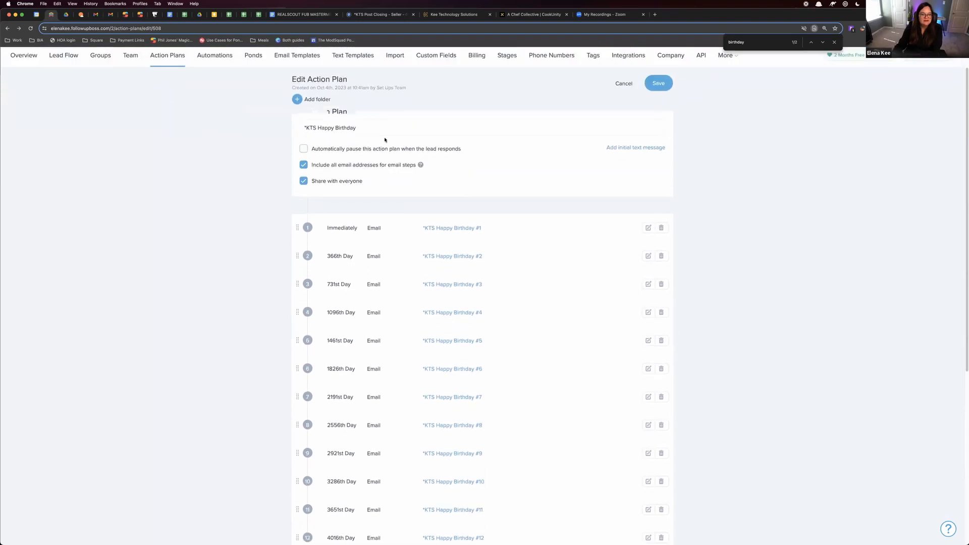
left_click(662, 91)
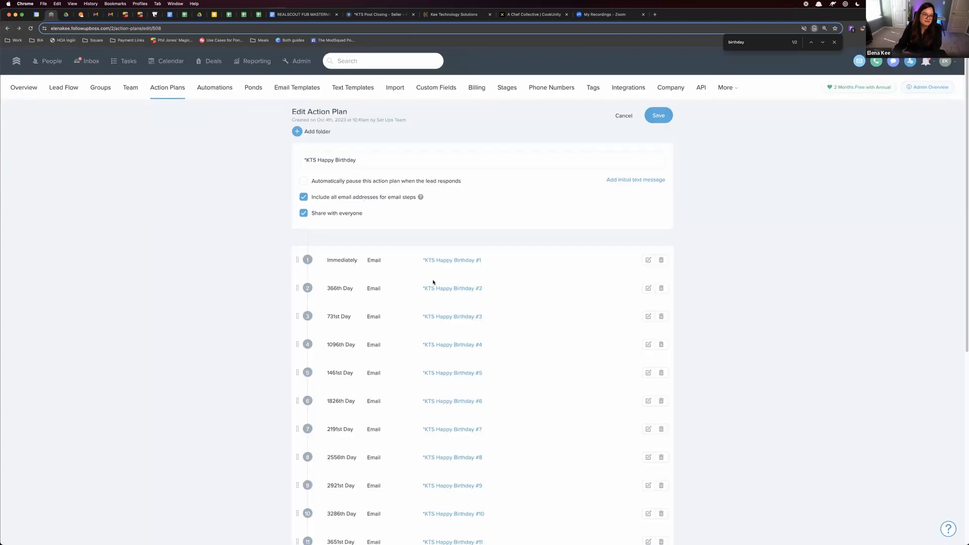
Expand the first three email steps of the Happy Birthday action plan to examine their timing and templates
scroll(432, 281, "down", 10)
scroll(505, 222, "up", 6)
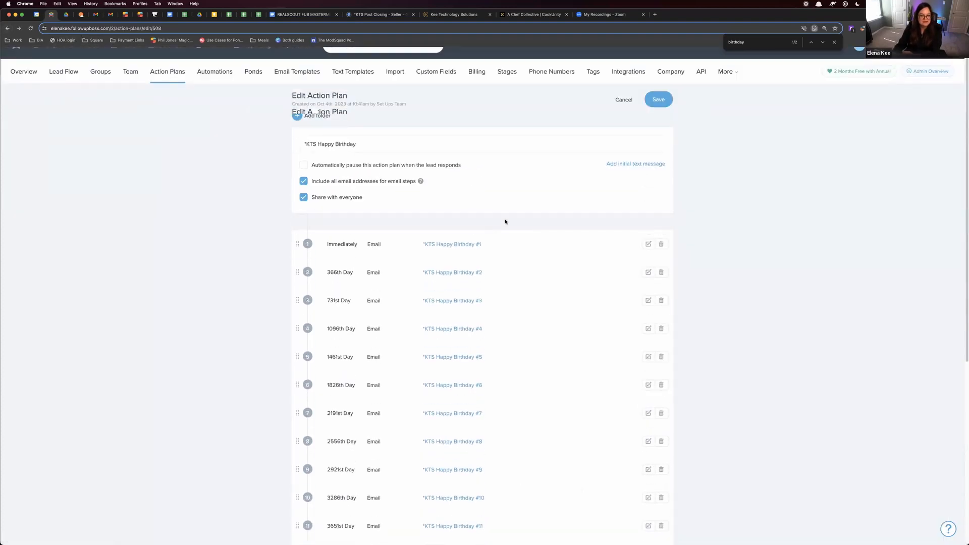
left_click(646, 244)
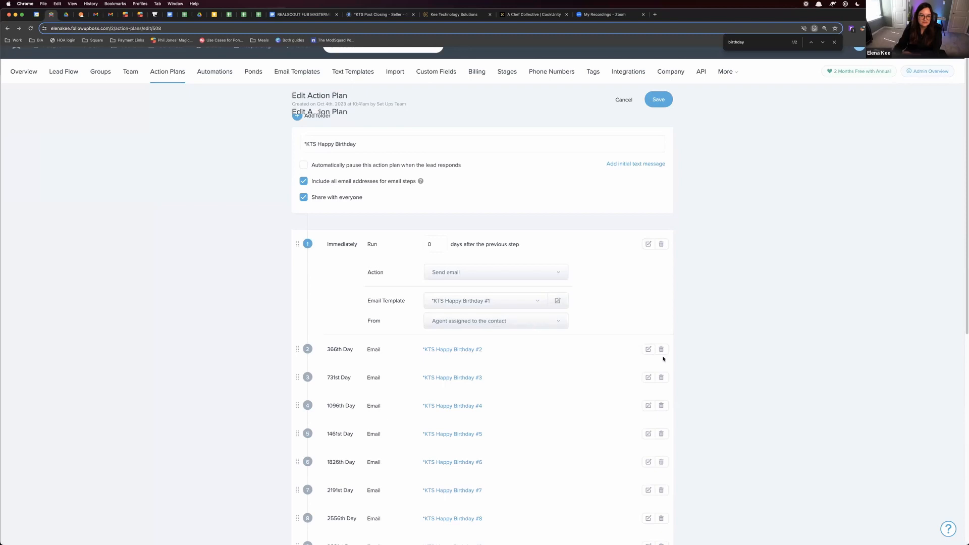
left_click(645, 354)
scroll(627, 378, "down", 2)
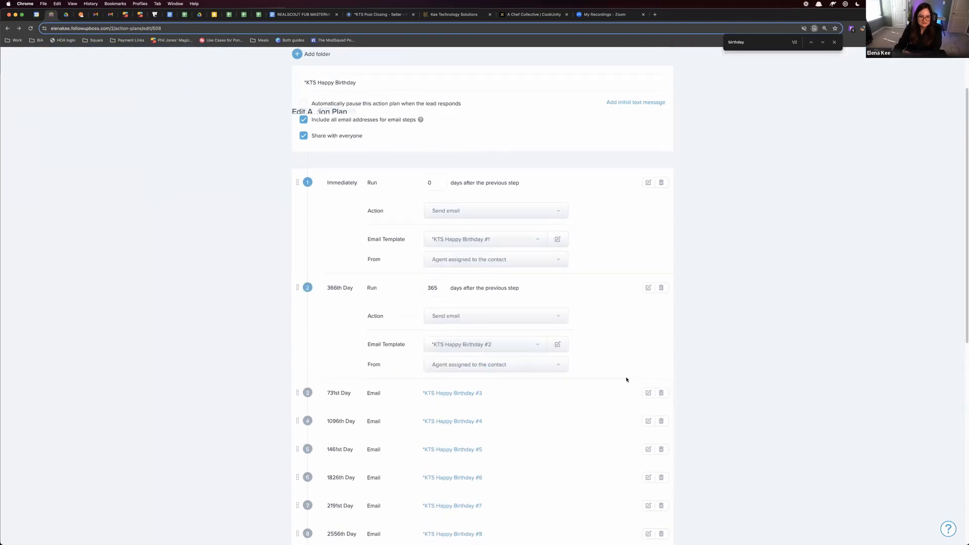
left_click(644, 389)
Replace the contact-name greeting in the *KTS Happy Birthday #1 email template with "Happy Birthday" and save the template
left_click(558, 239)
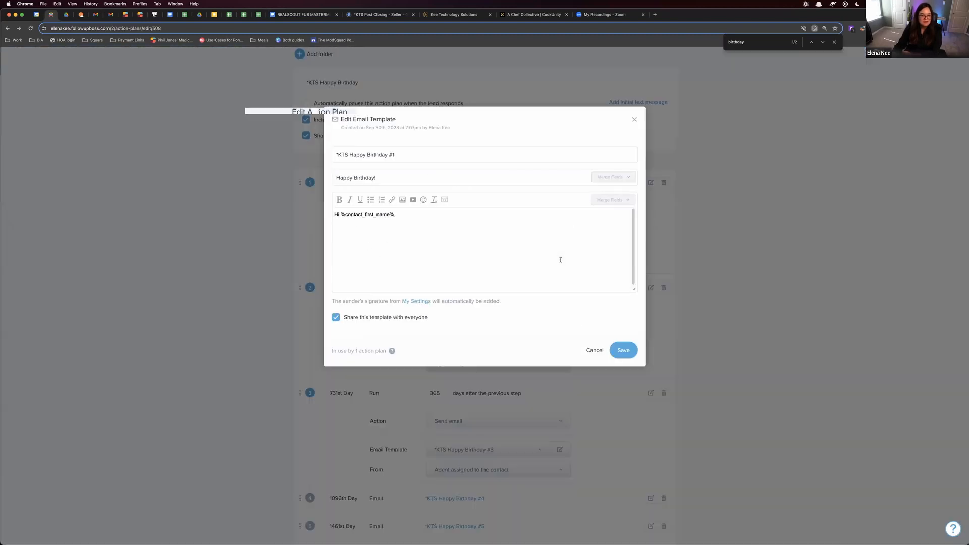
left_click_drag(404, 216, 334, 215)
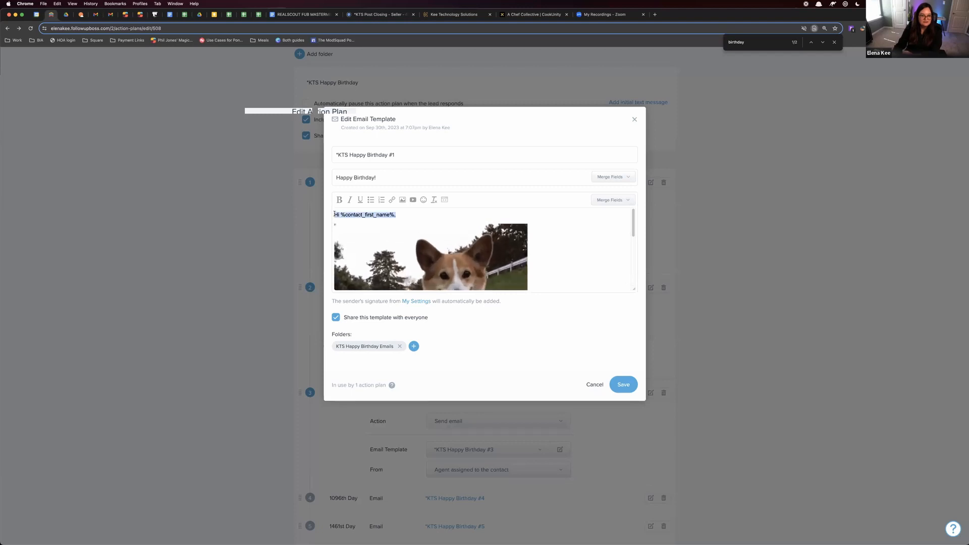
key("BackSpace")
type("Happy Birthday!")
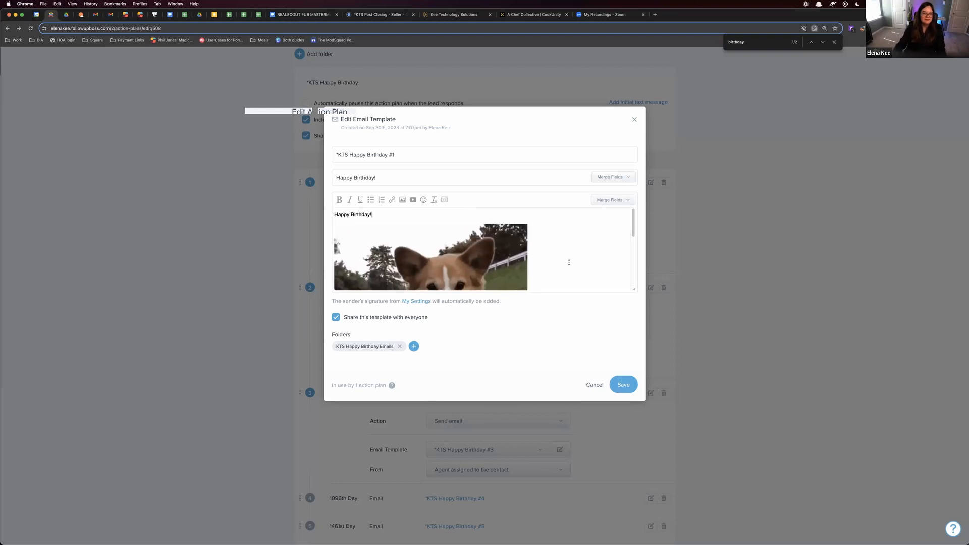
scroll(569, 257, "down", 4)
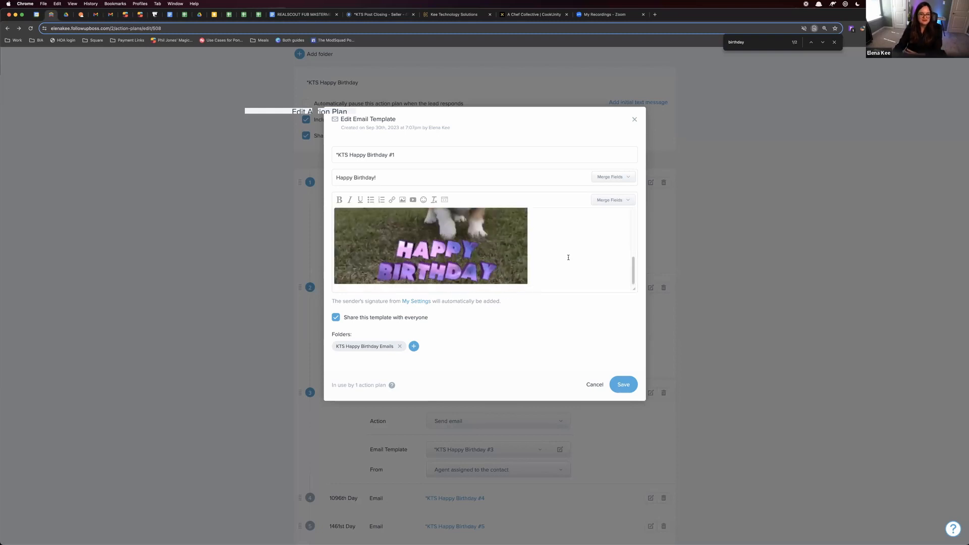
left_click(623, 385)
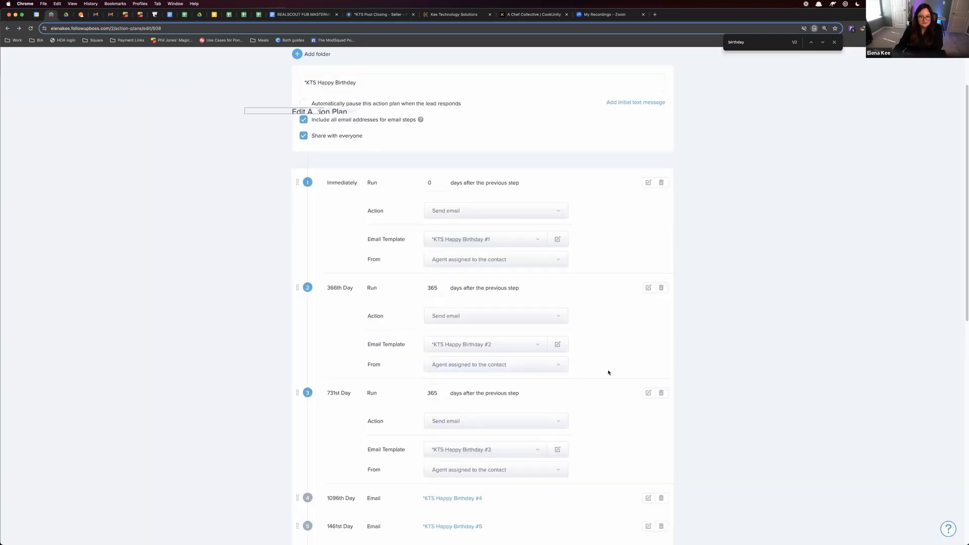
Replace the greeting in the *KTS Happy Birthday #2 email template with "Happy Birthday!" and save the template
left_click(565, 349)
scroll(454, 249, "down", 3)
scroll(434, 251, "up", 3)
left_click_drag(432, 233, 381, 212)
type("Happy Birthday!")
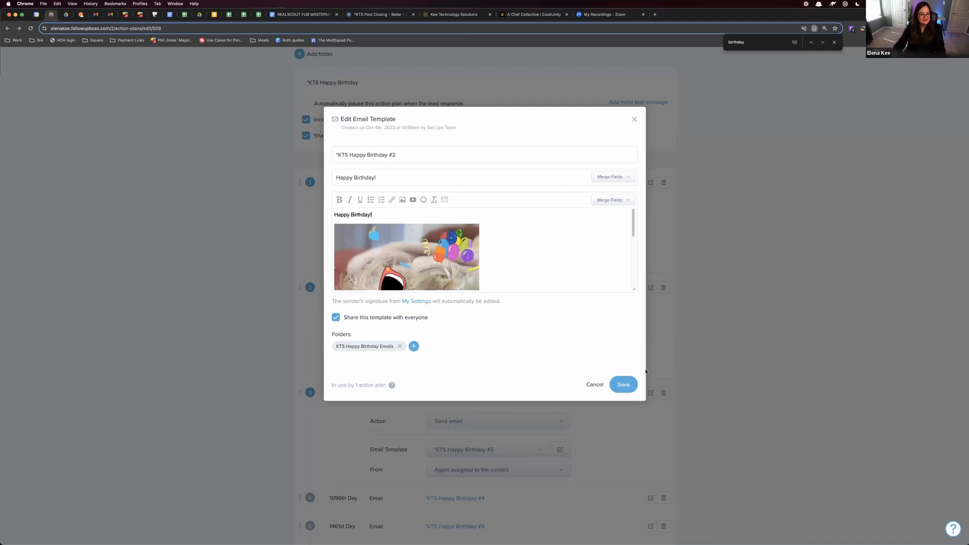
left_click(623, 385)
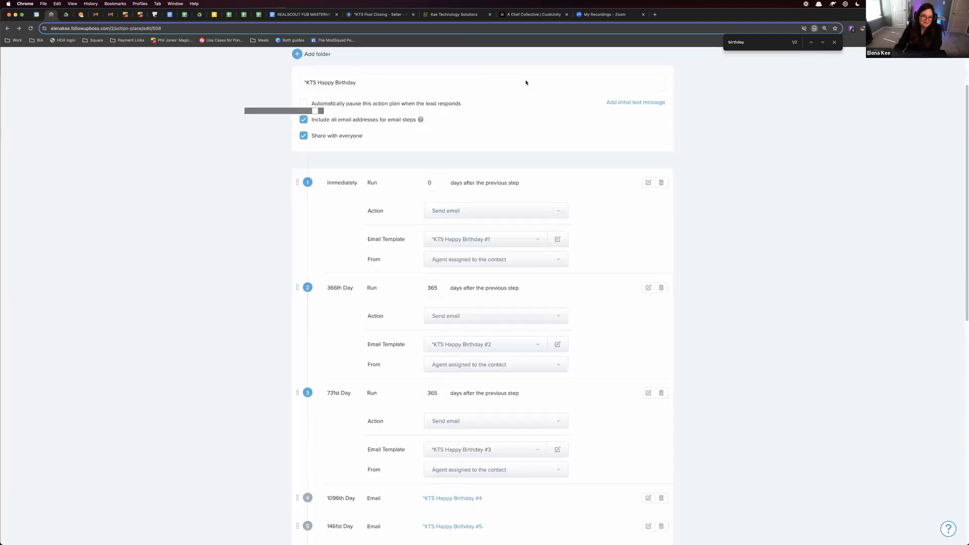
Open giphy.com in a new browser tab
left_click(656, 15)
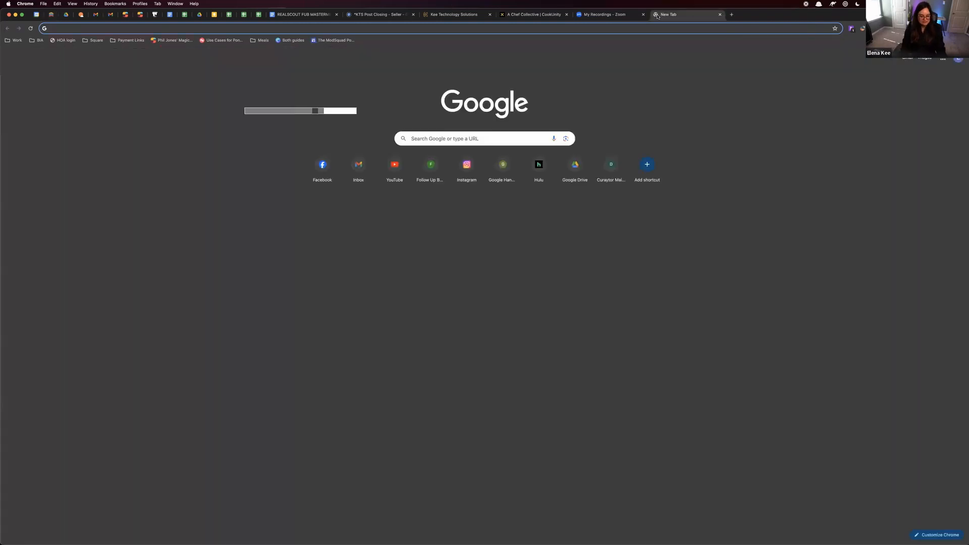
type("giph")
key("Return")
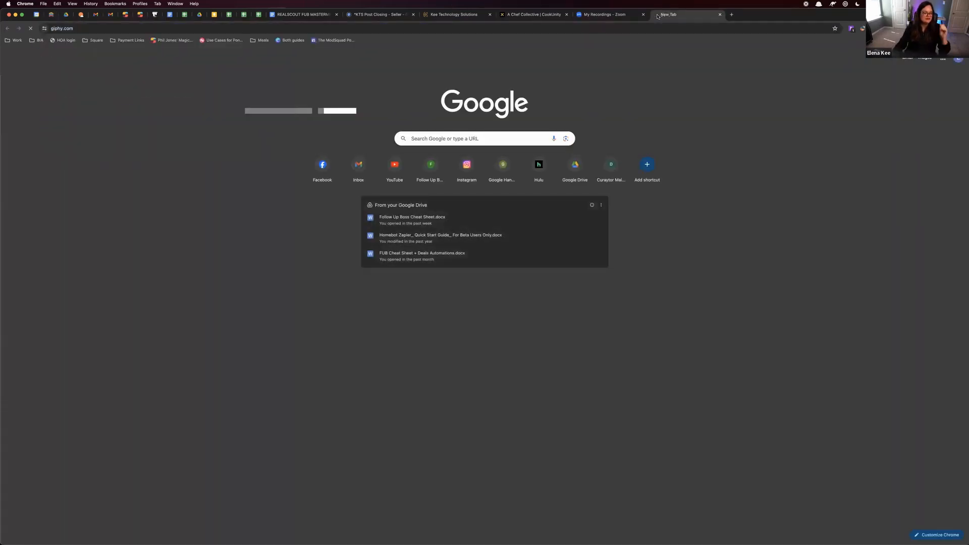
Search GIPHY for "happy birthday cute" and open the corgi Happy Birthday GIF
type("happy irthd")
key("BackSpace")
key("BackSpace")
key("BackSpace")
key("BackSpace")
key("BackSpace")
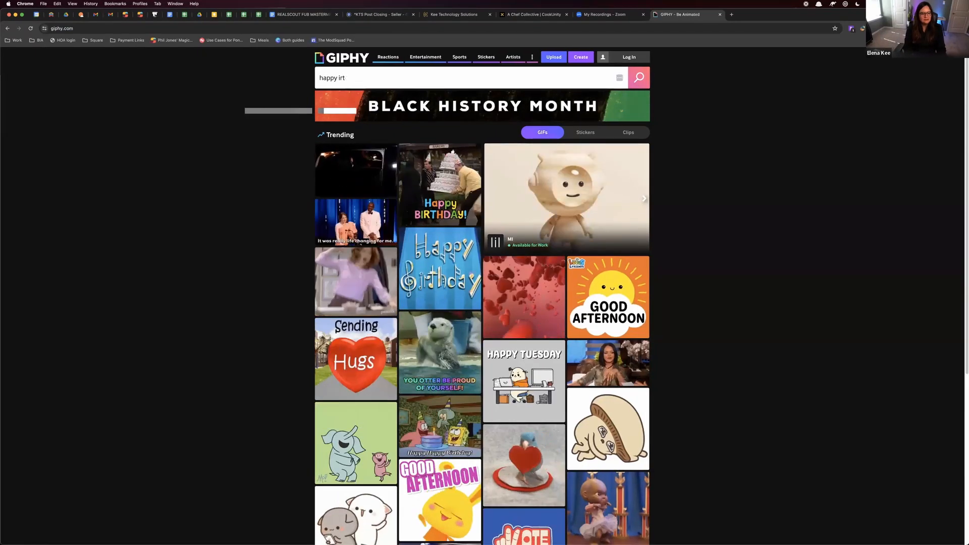
type("birthday cute")
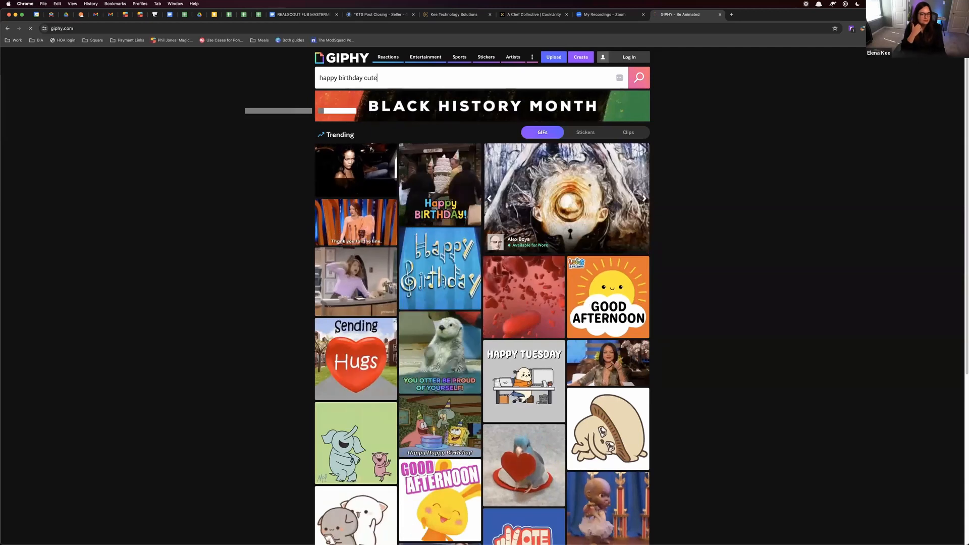
key("Return")
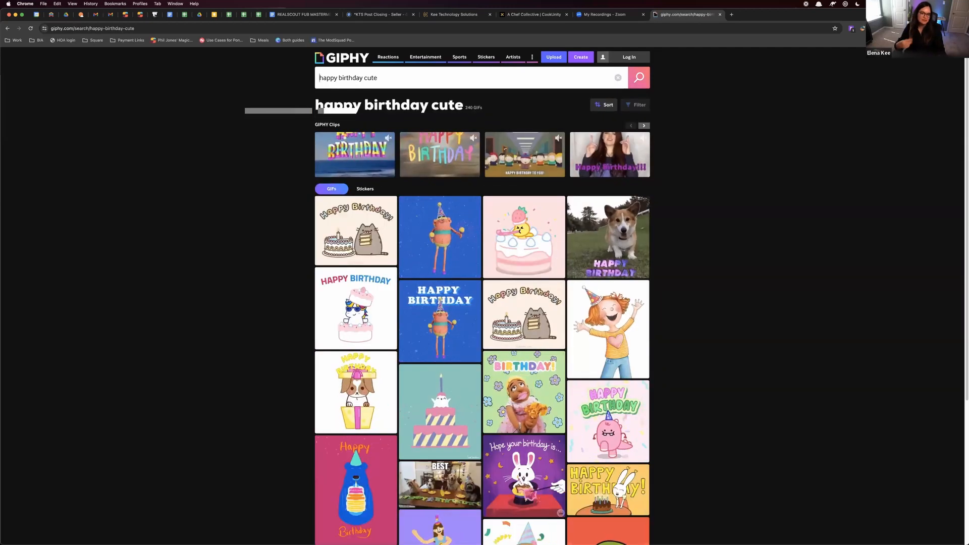
left_click(609, 254)
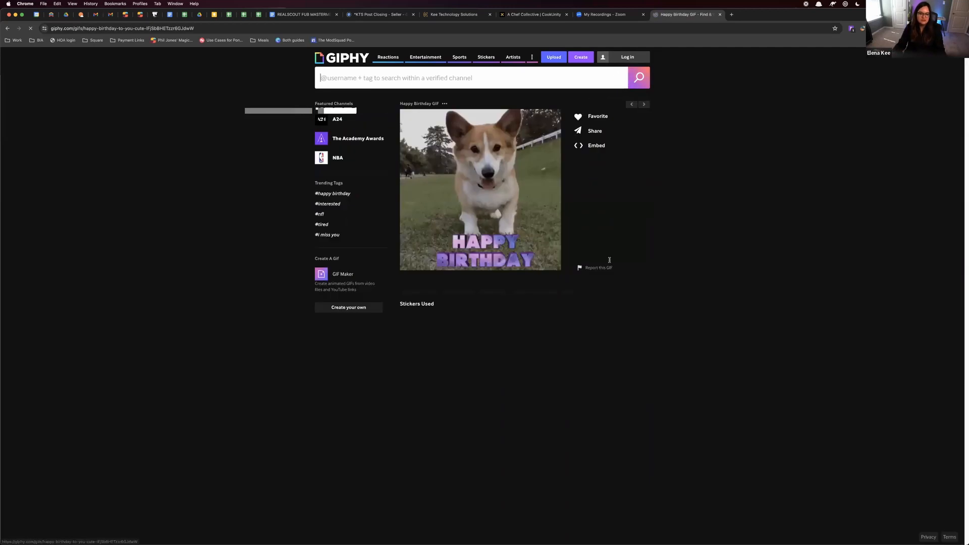
Save the corgi Happy Birthday GIF to the computer under the file name corgi
right_click(523, 178)
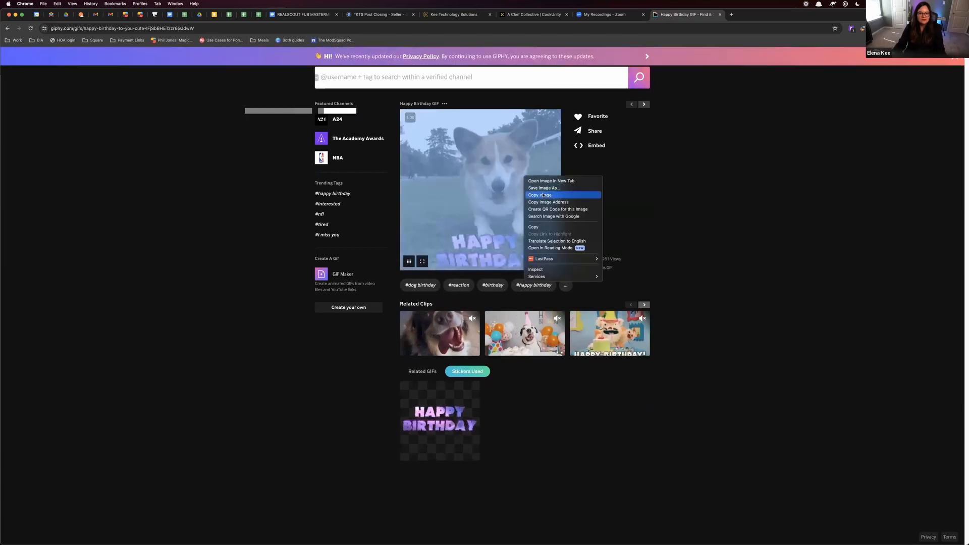
left_click(543, 188)
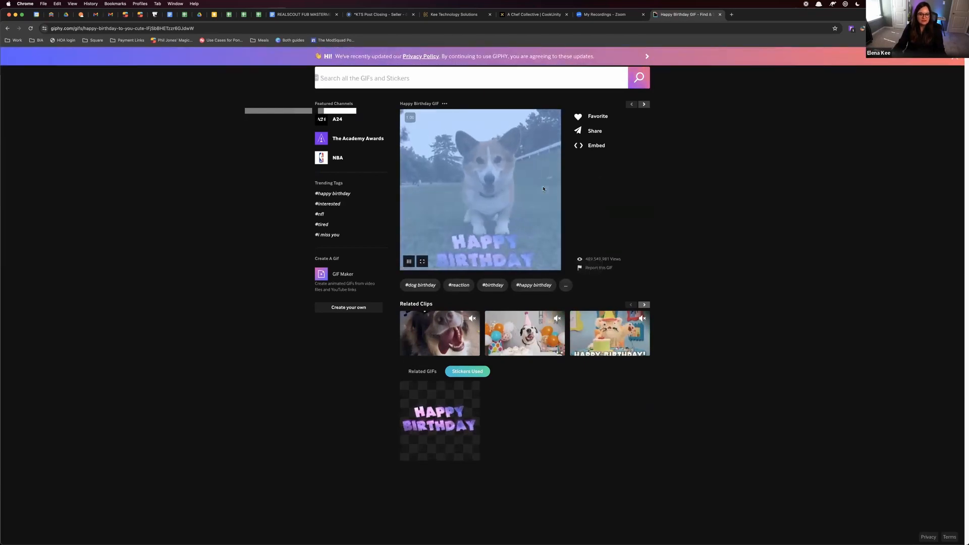
type("corgi")
key("Return")
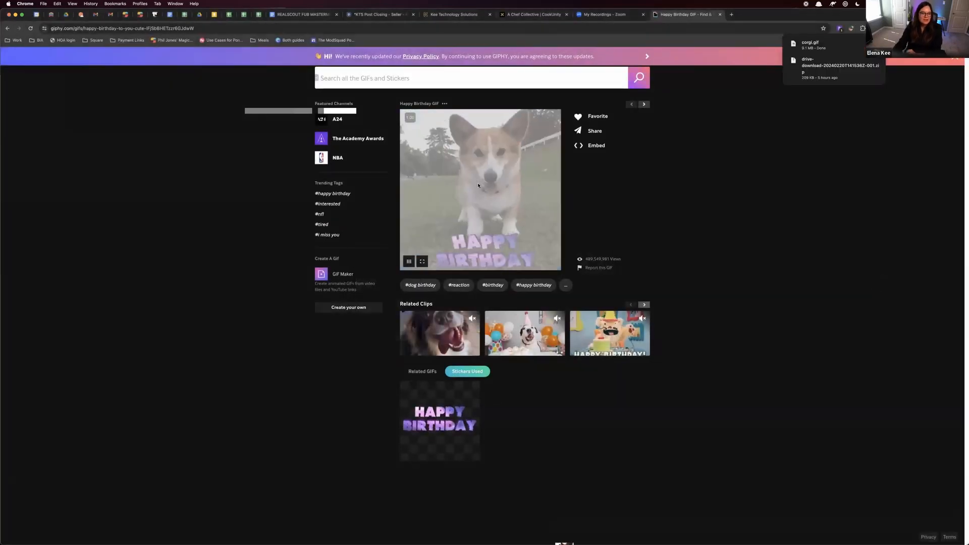
Switch to Follow Up Boss, insert corgi.gif into the *KTS Happy Birthday #1 email template and save the template
left_click(51, 15)
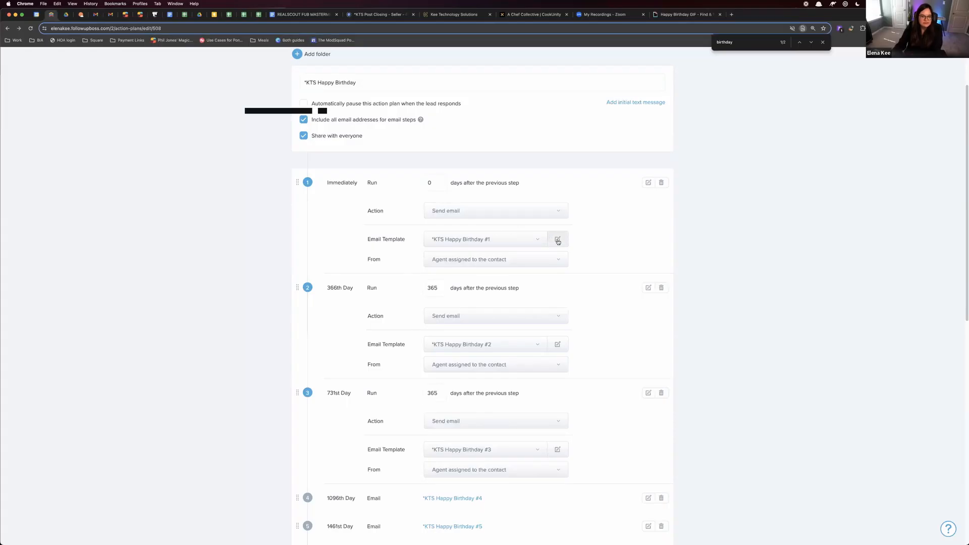
left_click(556, 239)
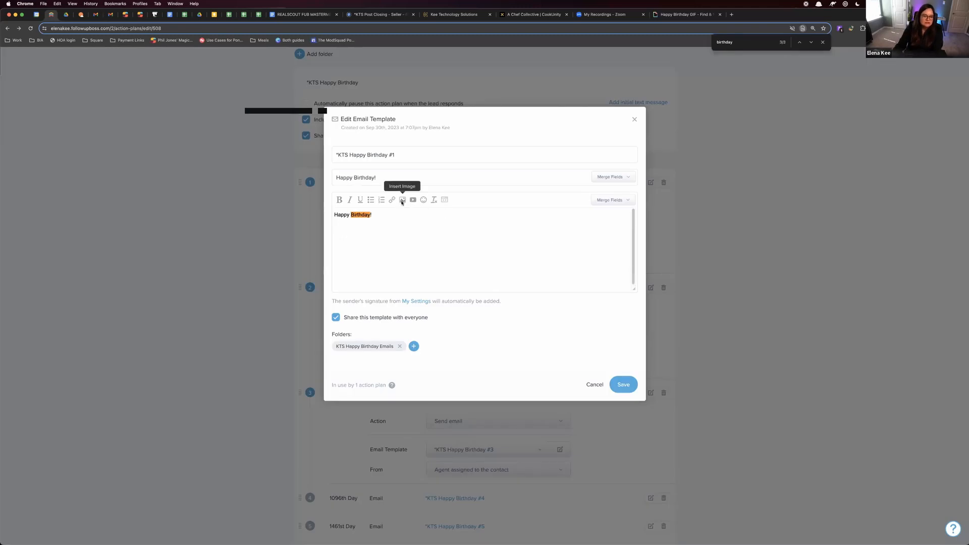
left_click(402, 200)
double_click(425, 238)
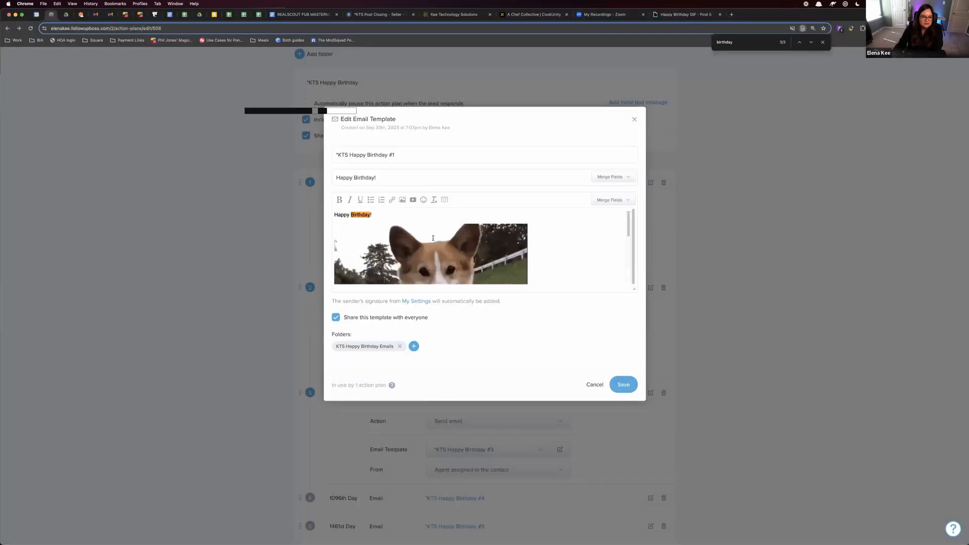
left_click(632, 384)
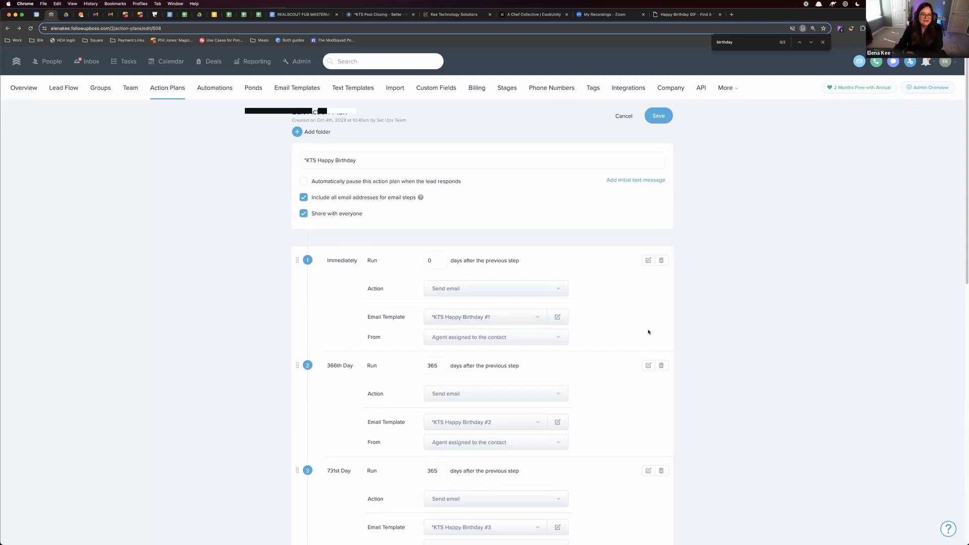
Add a new step to the *KTS Happy Birthday action plan, move it to the first position and set its action to Add tag(s)
scroll(320, 375, "down", 20)
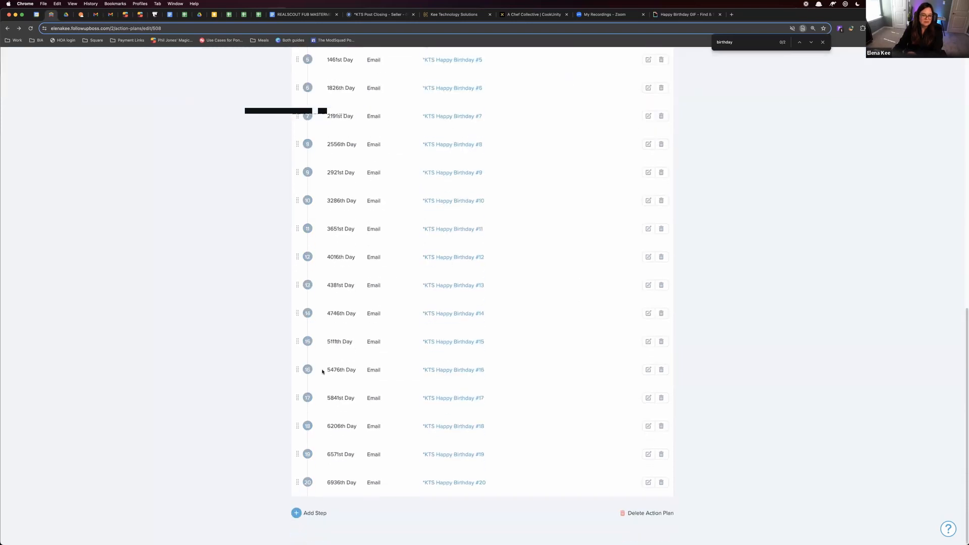
left_click(308, 511)
left_click_drag(298, 509, 296, 260)
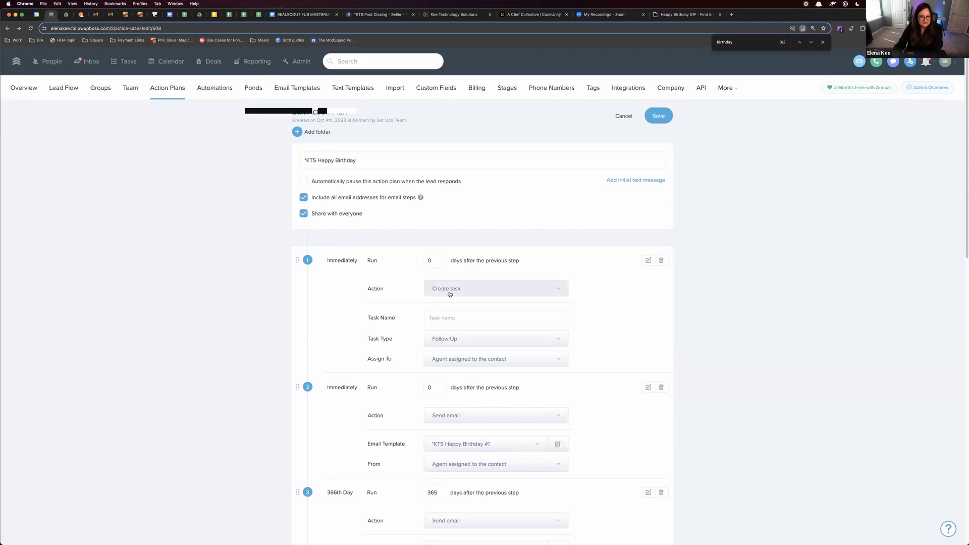
left_click(449, 294)
left_click(504, 370)
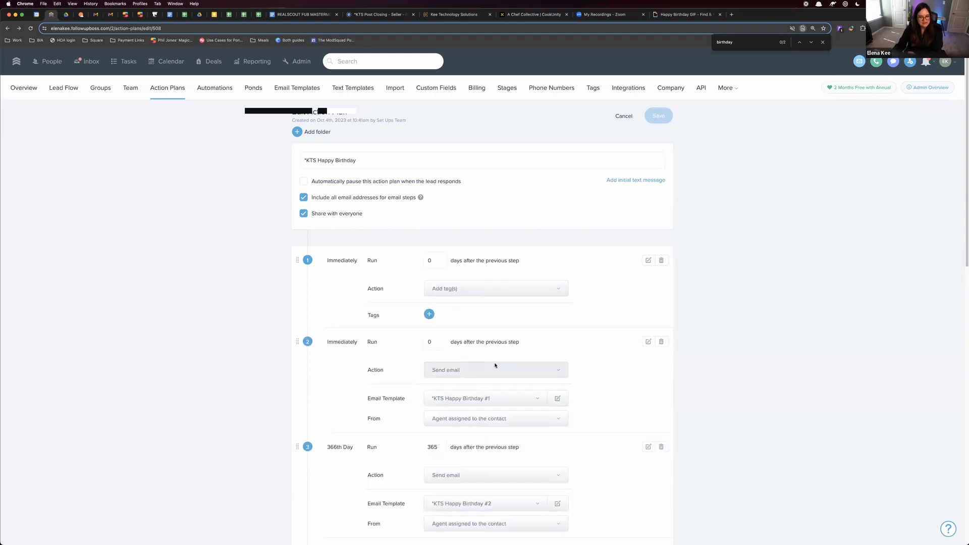
Create the tag "bday gift 1" and assign it to the action plan's first step
left_click(429, 314)
type("bday gift 1")
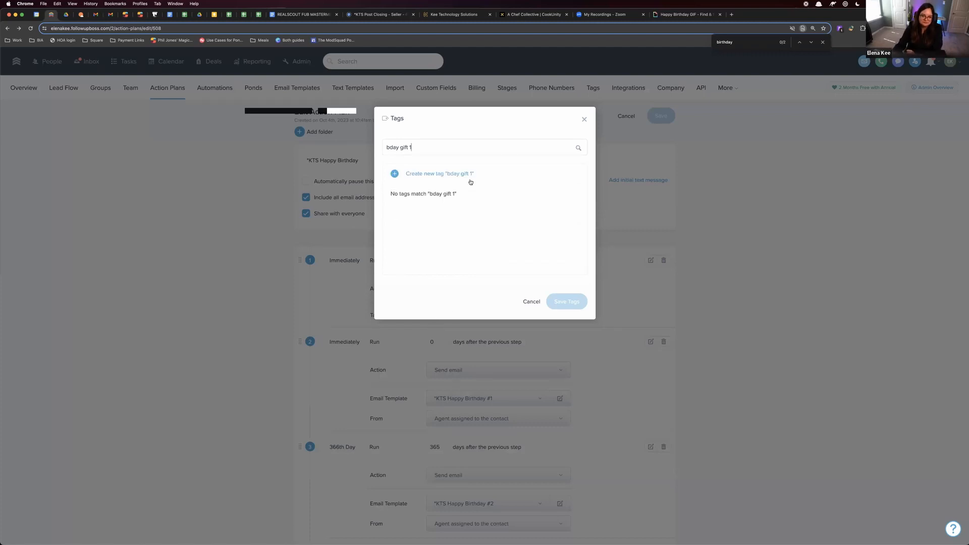
left_click(470, 181)
left_click(559, 301)
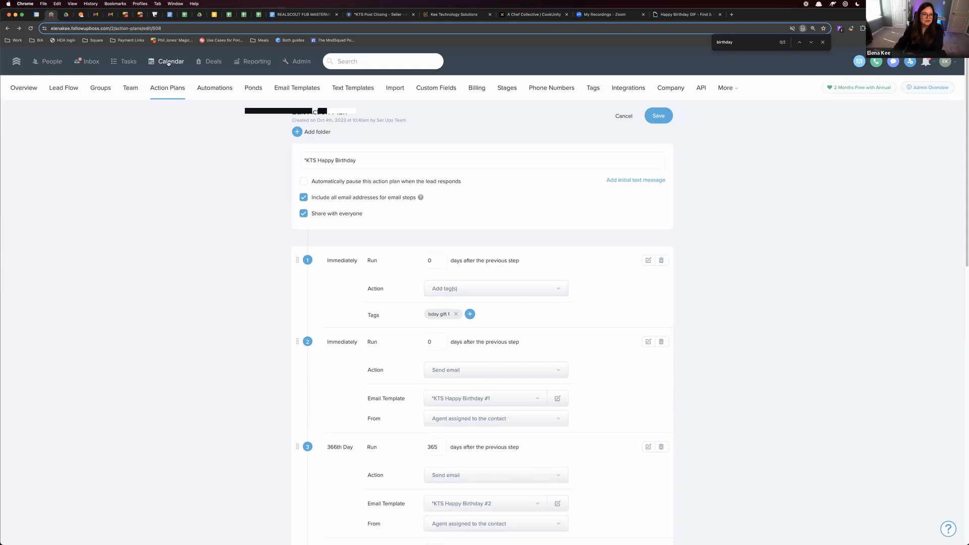
Create a new automation with a calendar date trigger for when the Home anniversary is today
left_click(208, 90)
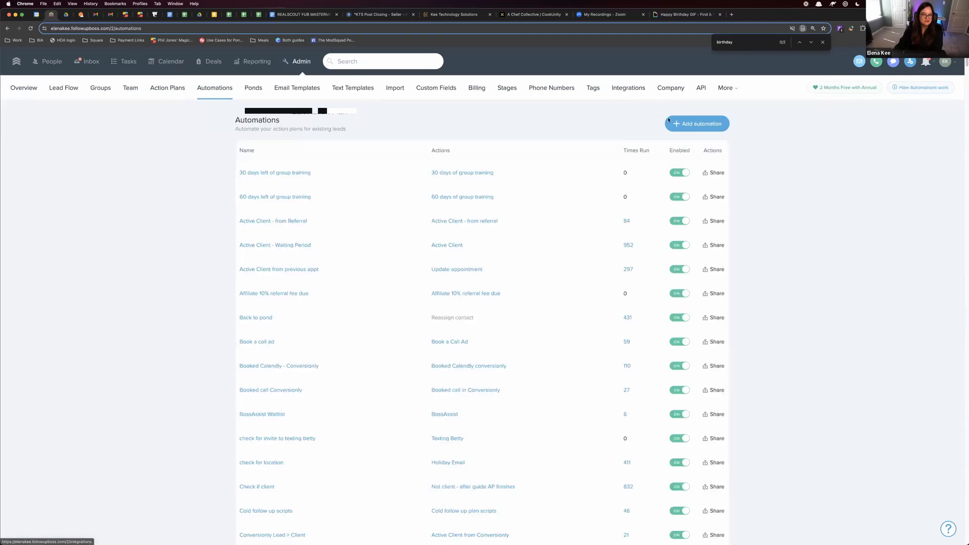
left_click(687, 124)
left_click(439, 206)
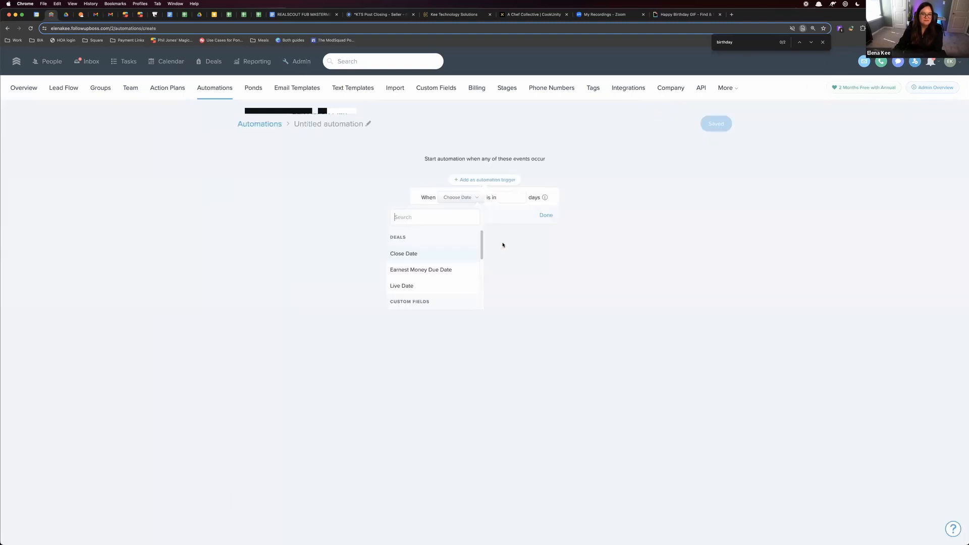
type("anniov")
left_click(435, 242)
left_click(549, 216)
Add an action to the automation that starts the *KTS Home Anniversary action plan
left_click(497, 250)
left_click(513, 274)
type("h")
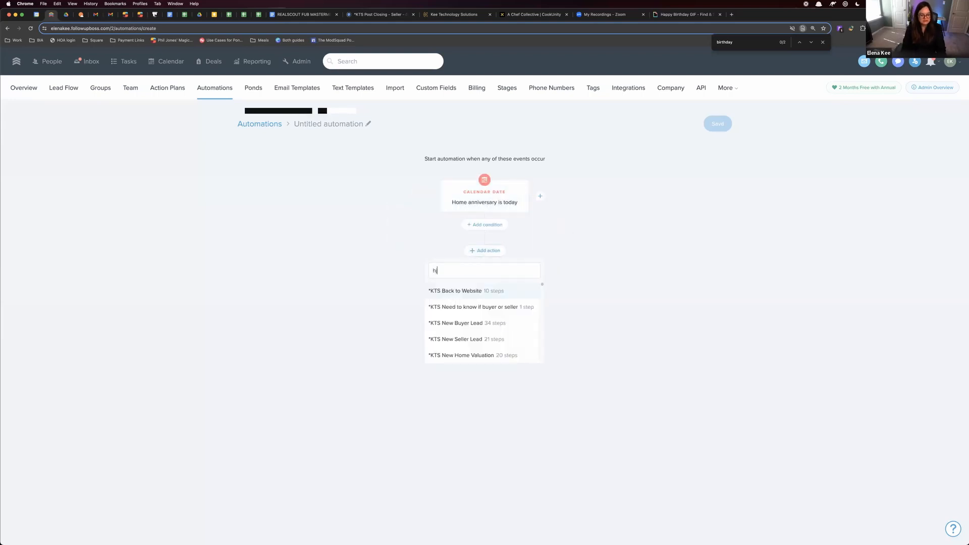
type("ome ann")
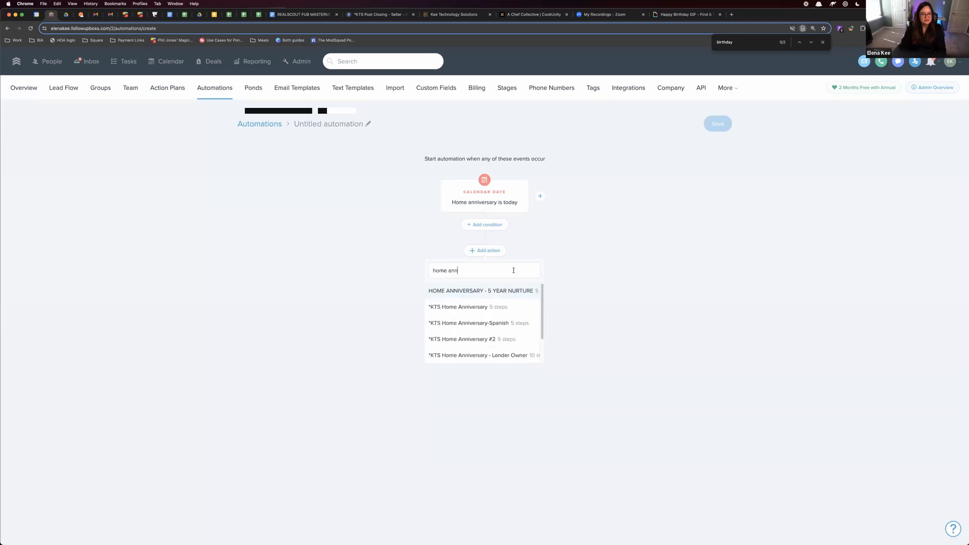
left_click(470, 306)
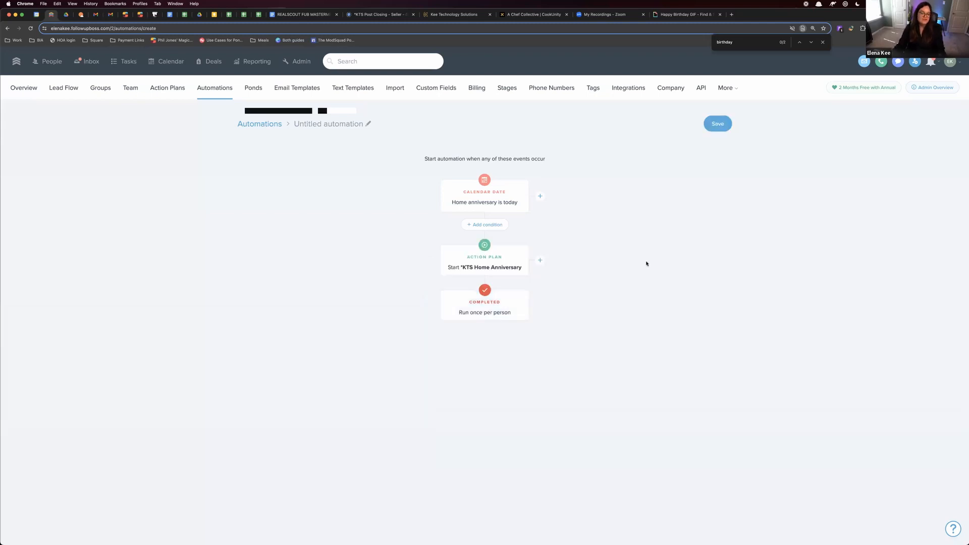